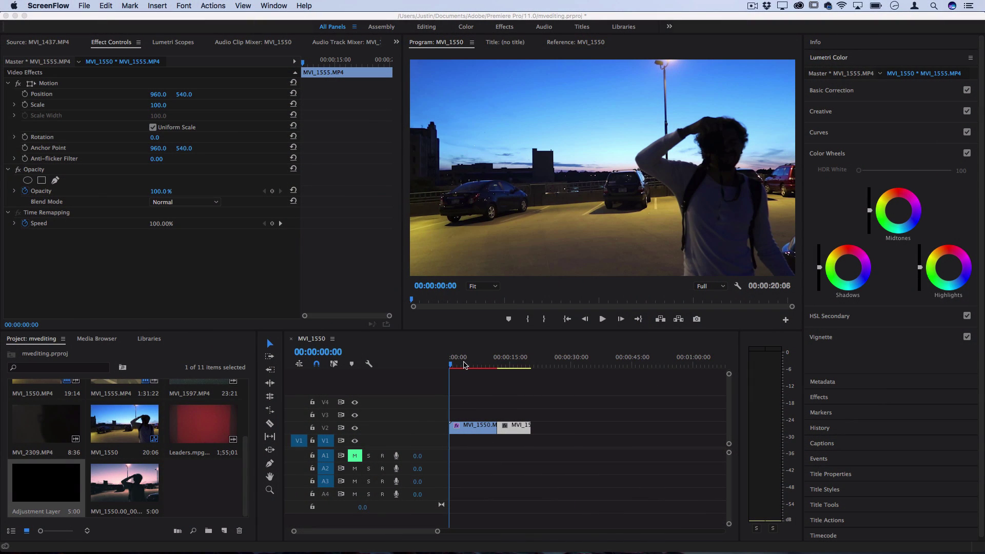
Return to the mvediting project and collapse the Lumetri Color controls
left_click(483, 367)
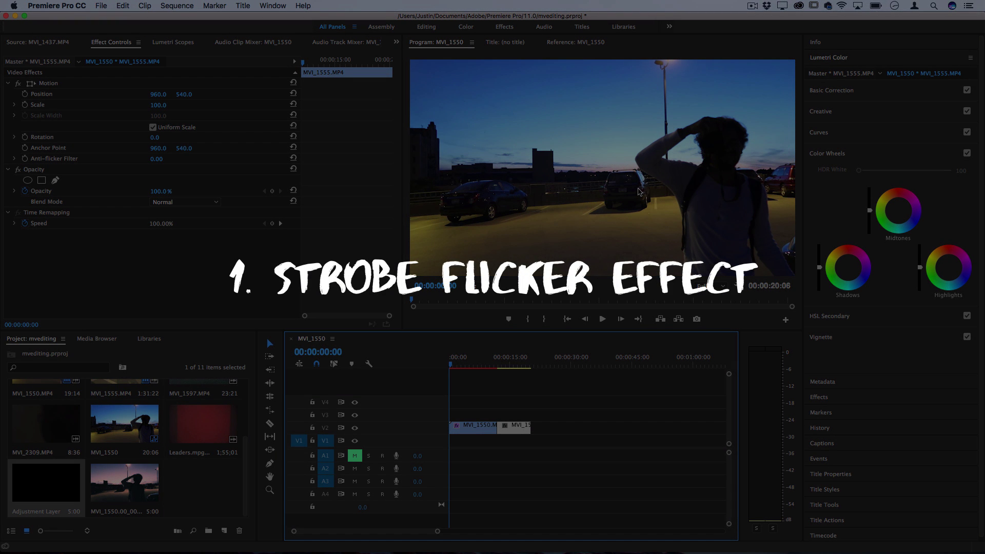
left_click(856, 60)
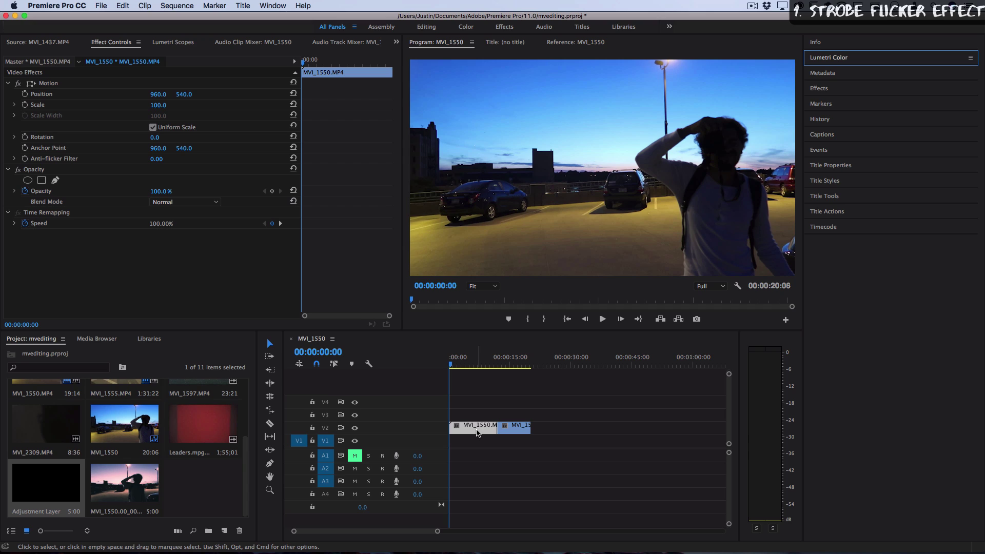
Search the effects for 'strobe' and apply Strobe Light to the MVI_1550 clip
left_click(819, 89)
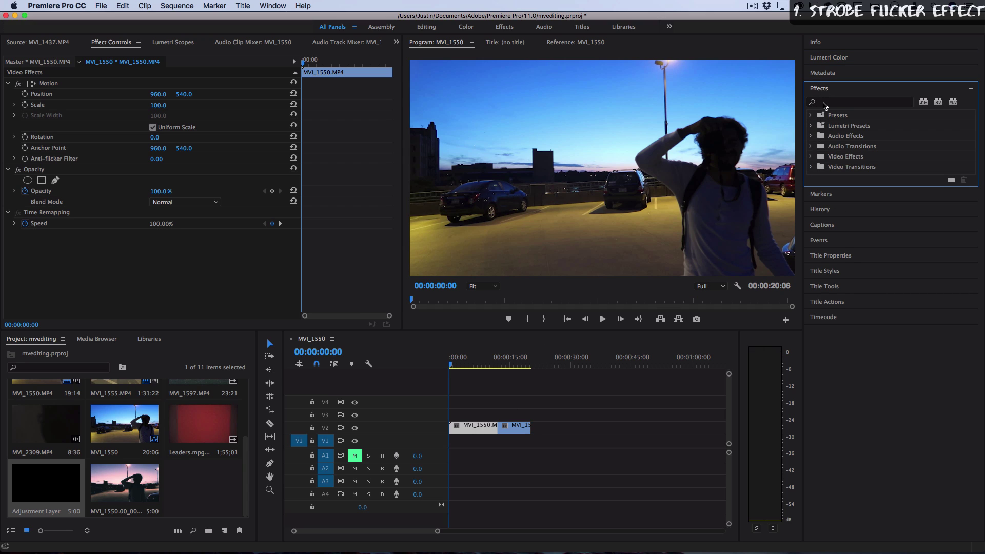
left_click(825, 105)
type("strobe")
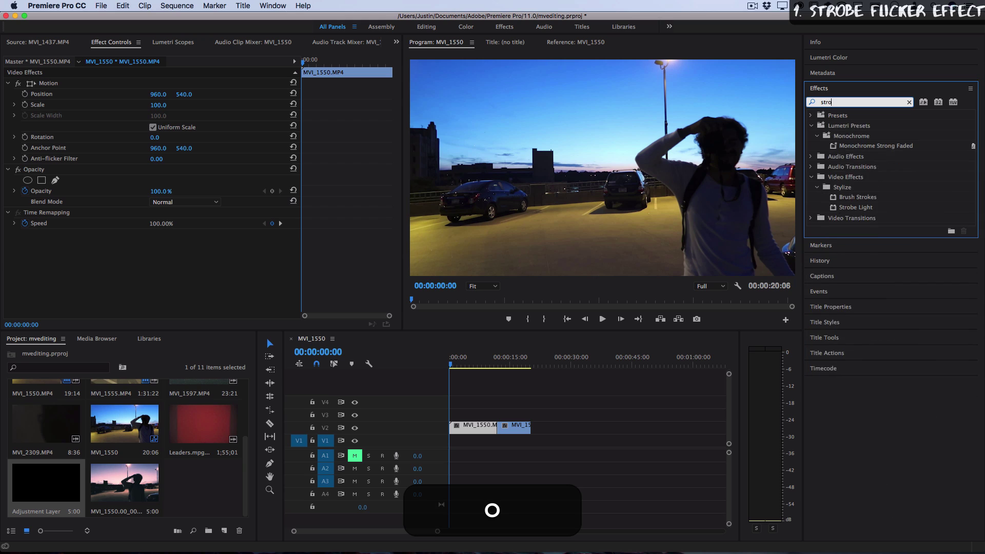
left_click(836, 170)
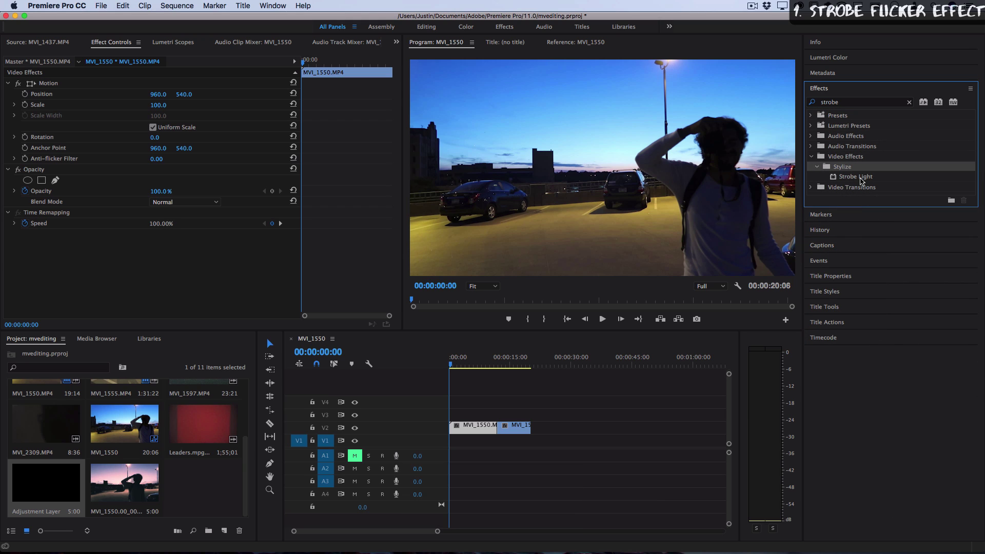
left_click_drag(861, 180, 471, 428)
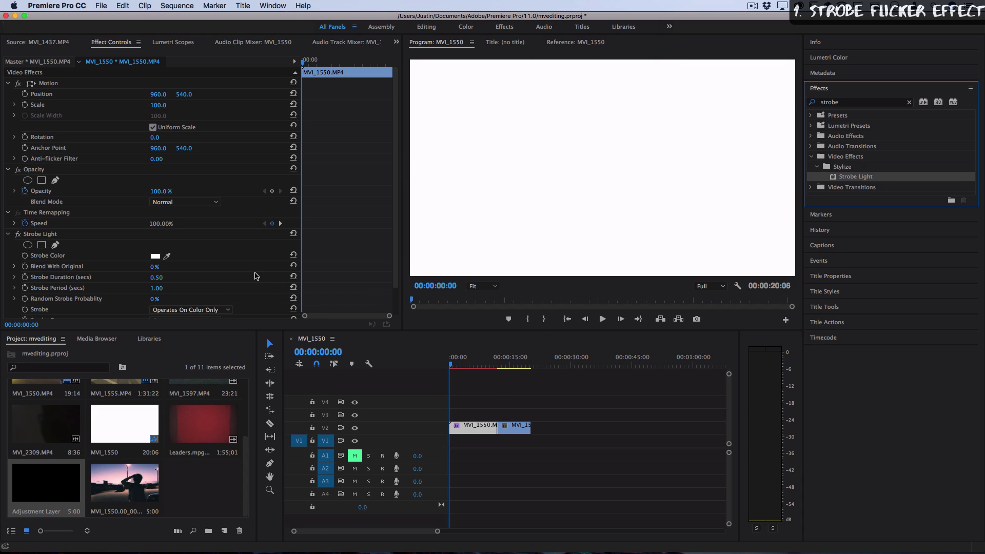
Set the Strobe Color to a dark red
scroll(253, 276, "down", 2)
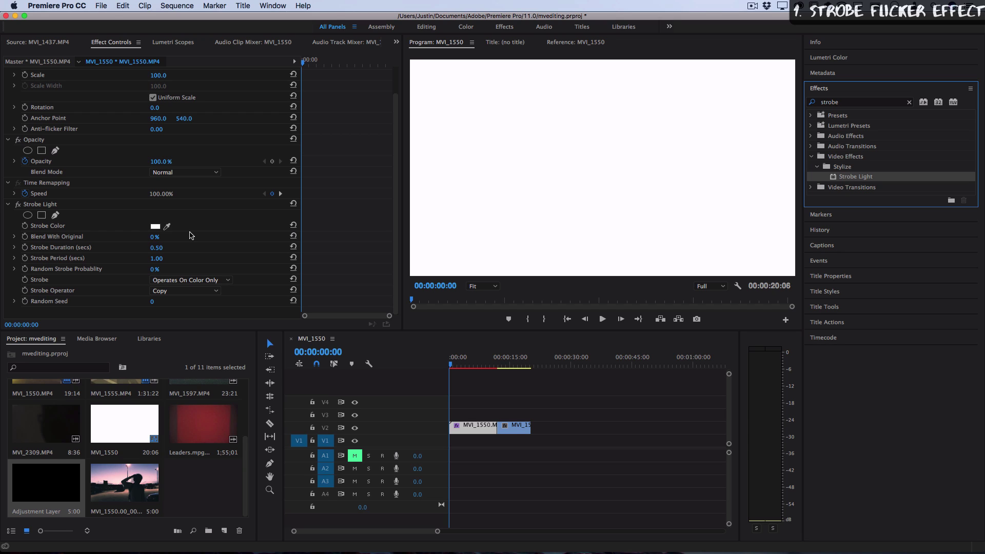
left_click(155, 227)
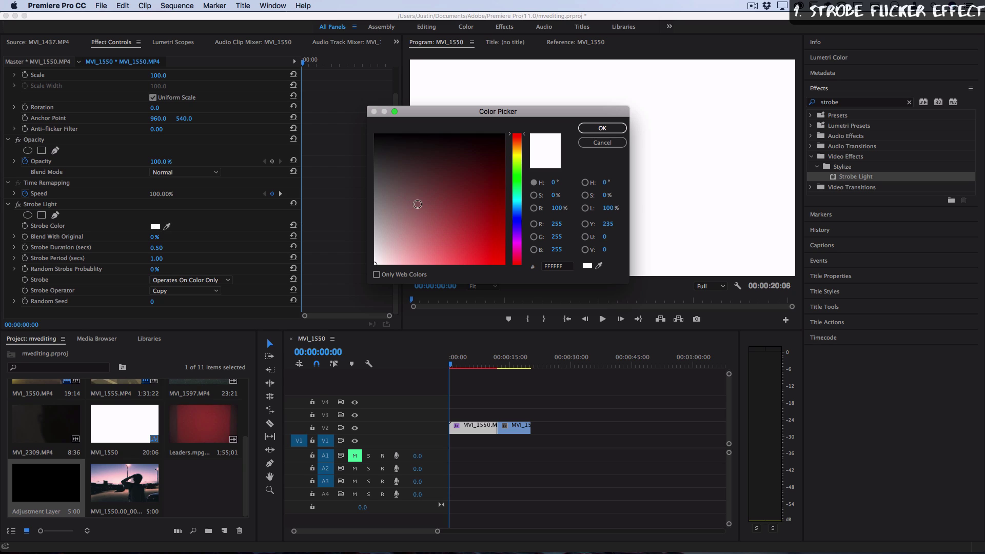
left_click(599, 128)
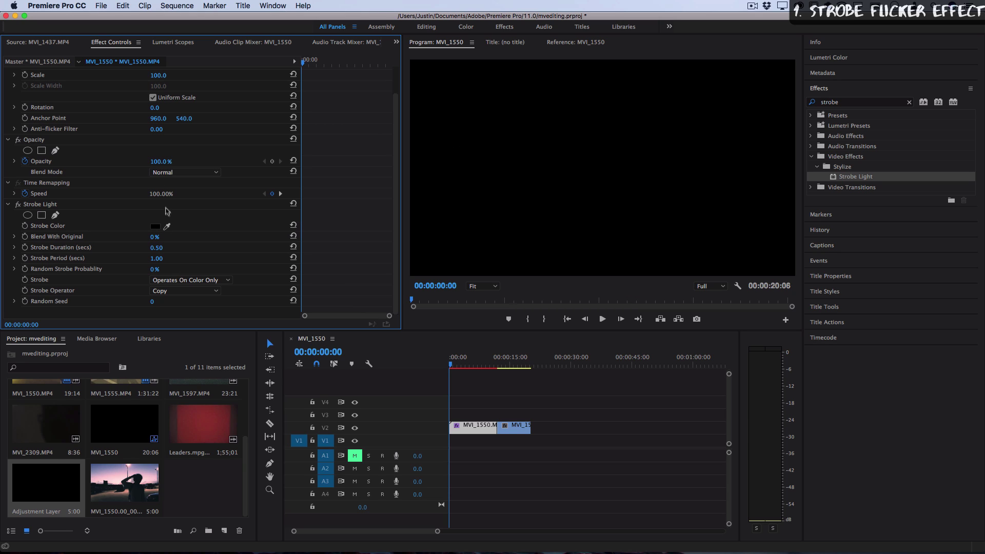
left_click(155, 228)
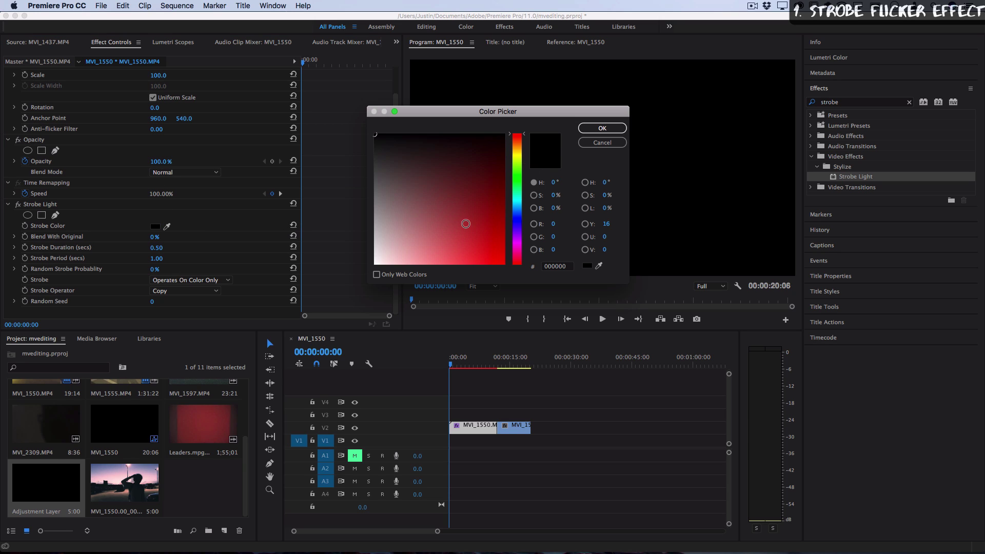
left_click_drag(467, 223, 536, 220)
left_click(602, 128)
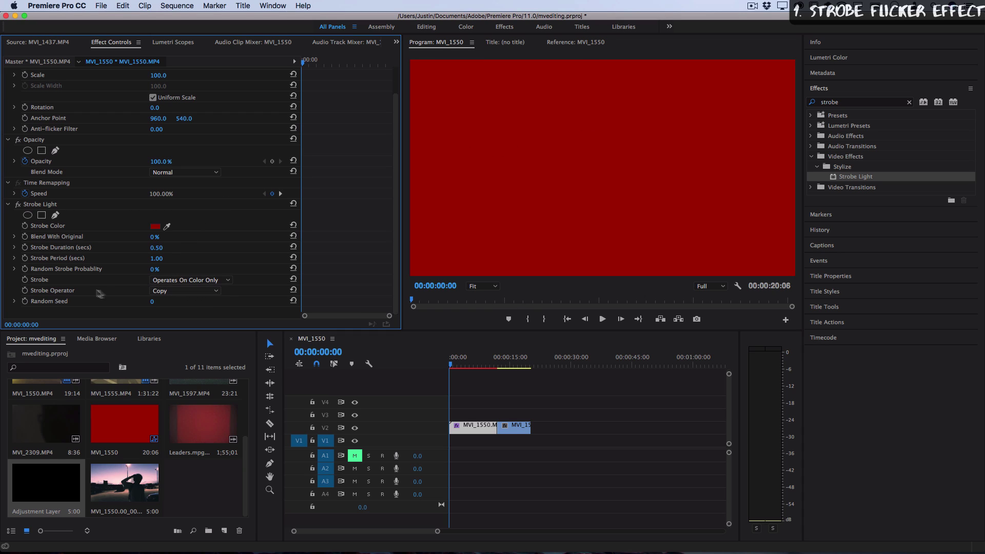
Set Strobe Operator to Add and Strobe to Makes Layer Transparent
left_click(156, 292)
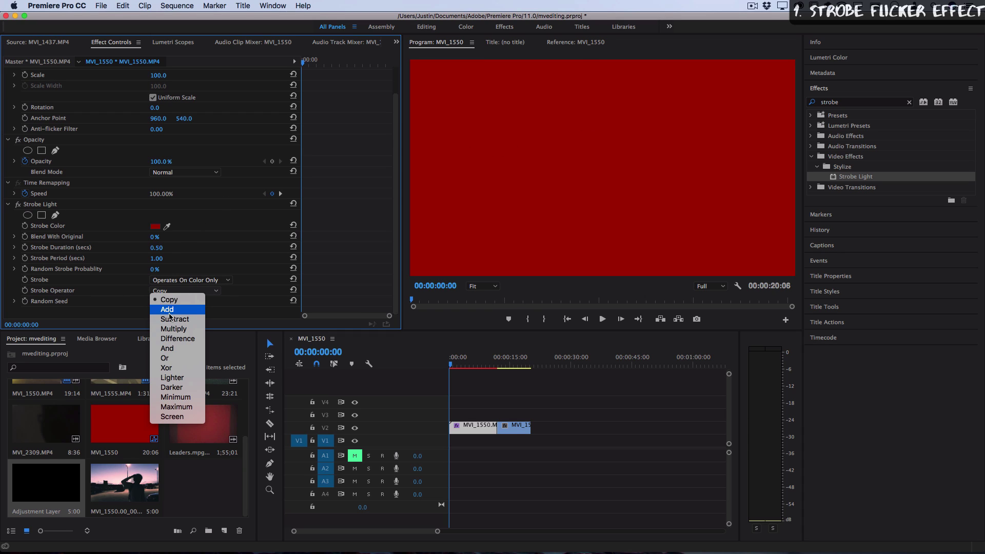
left_click(173, 310)
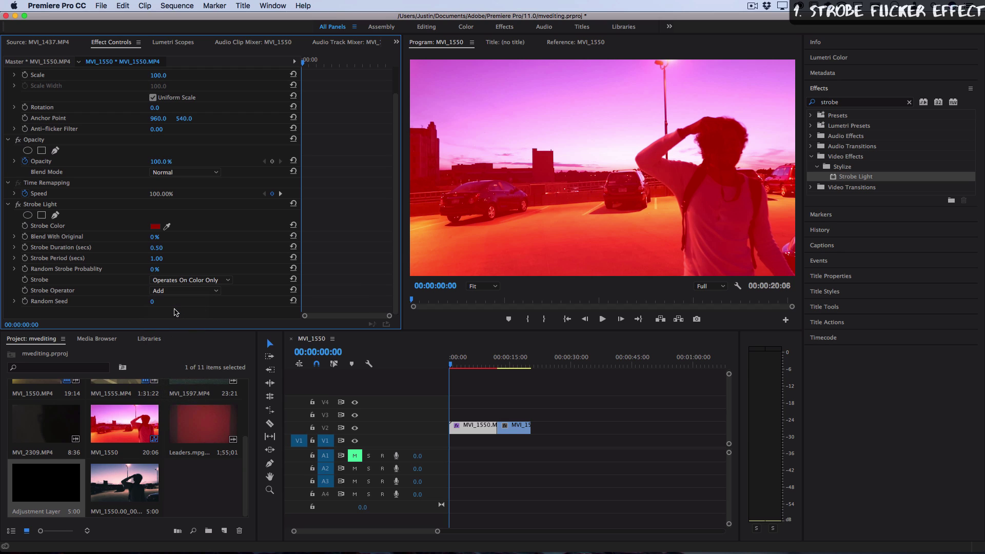
left_click(176, 281)
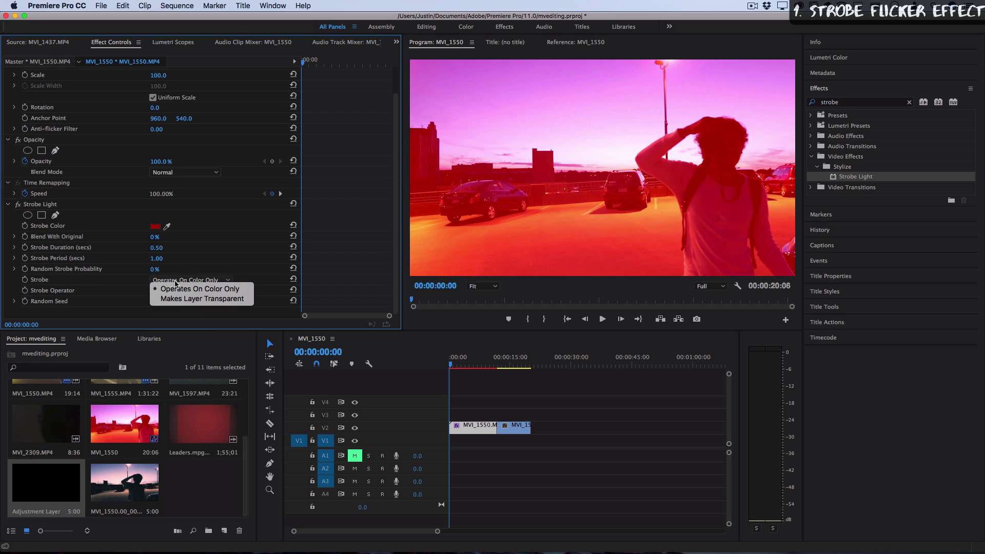
left_click(186, 299)
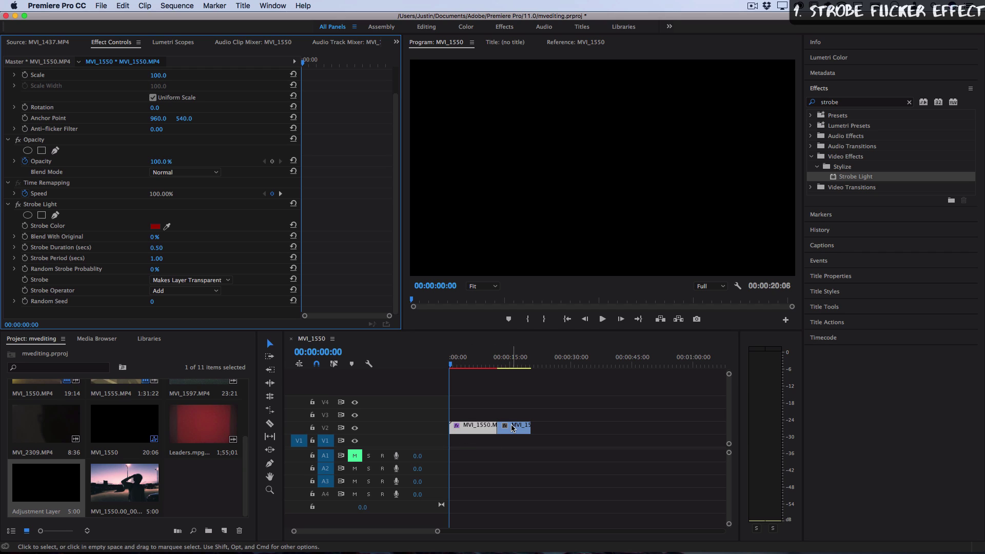
Raise Blend With Original to about 10% and preview the strobe
left_click_drag(514, 428, 470, 445)
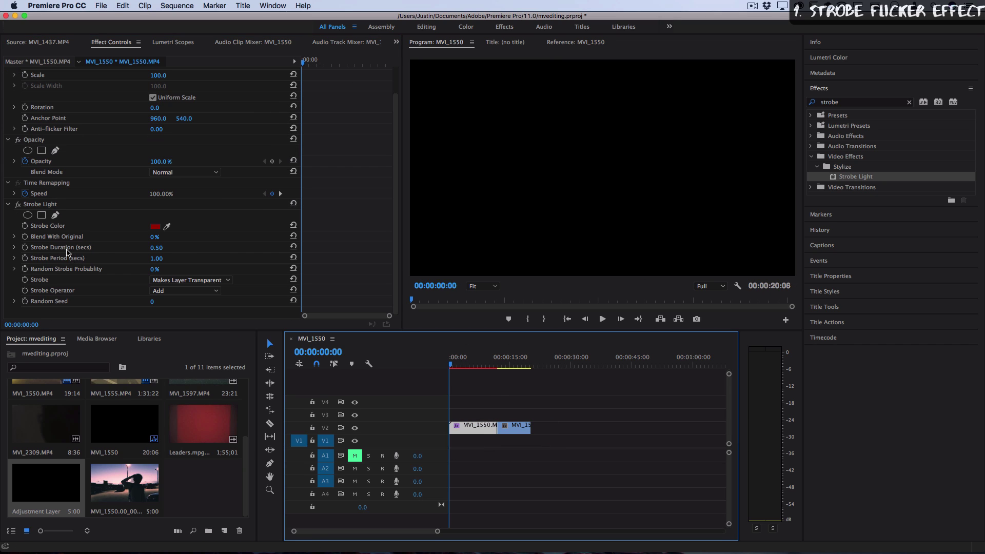
left_click_drag(152, 240, 72, 251)
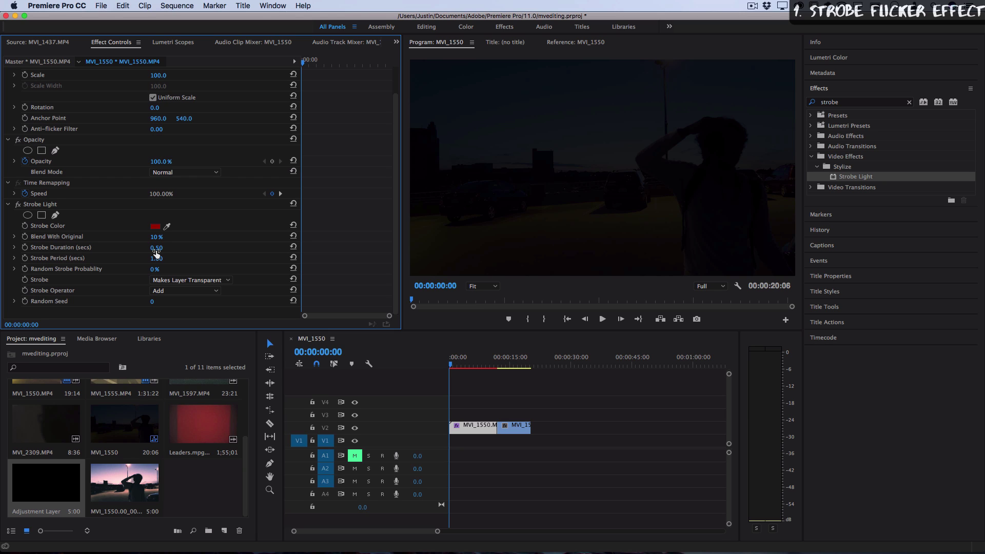
key("space")
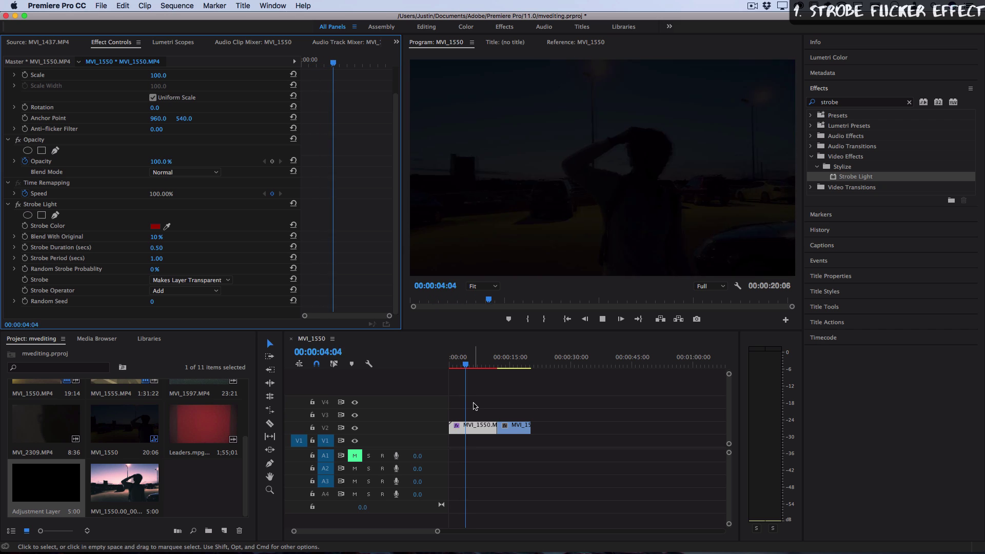
key("space")
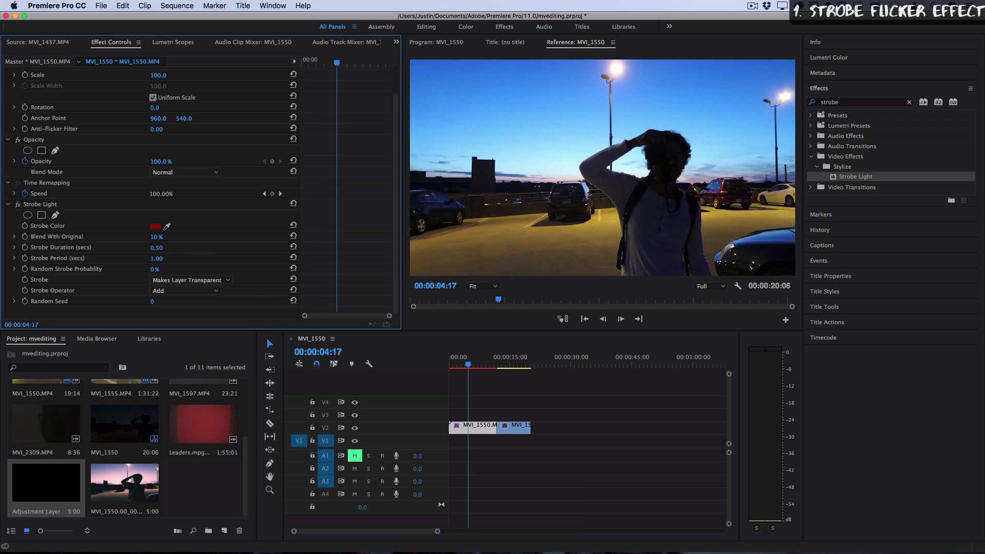
Set Strobe Duration to 0.1 and Strobe Period to 0.2, then replay from the start
left_click(163, 247)
type(".1")
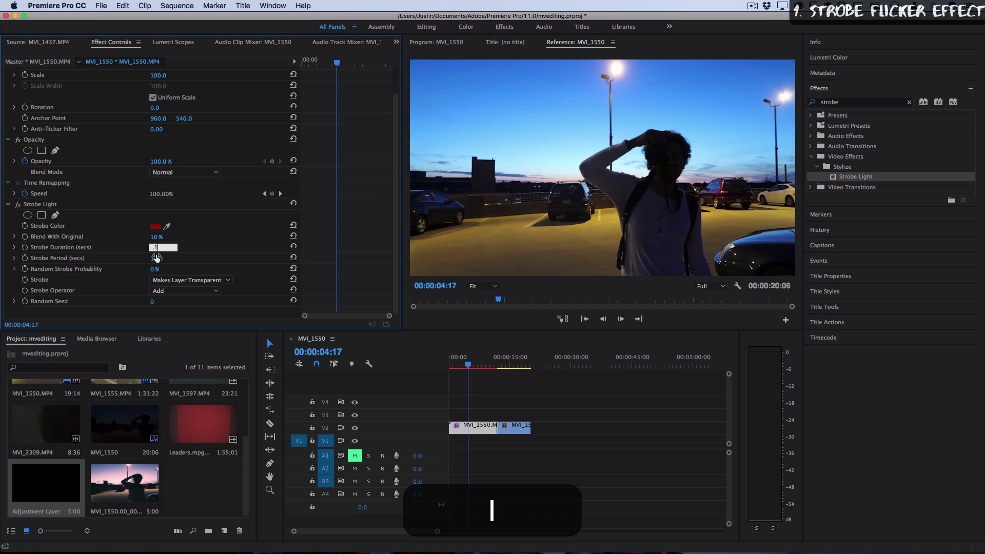
key("Tab")
type(".2")
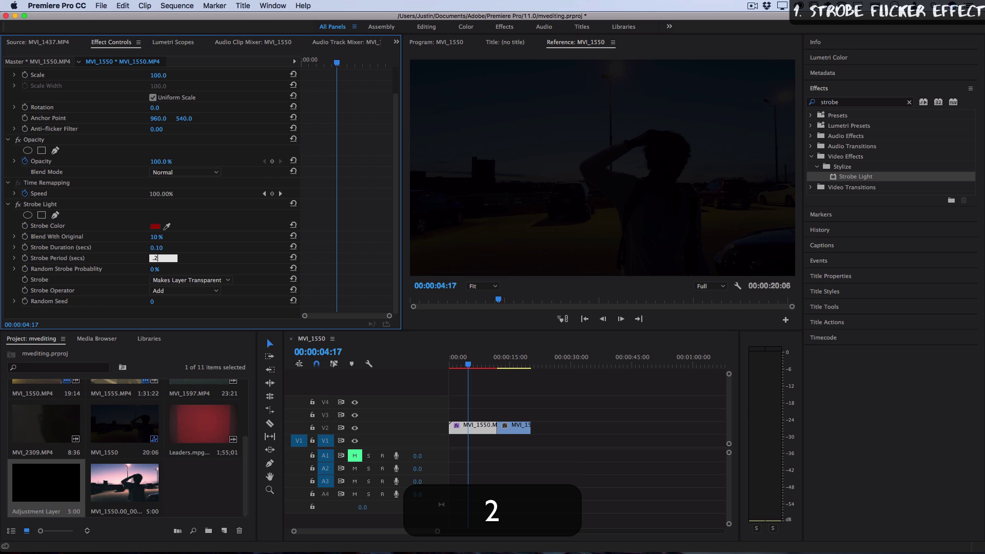
key("Return")
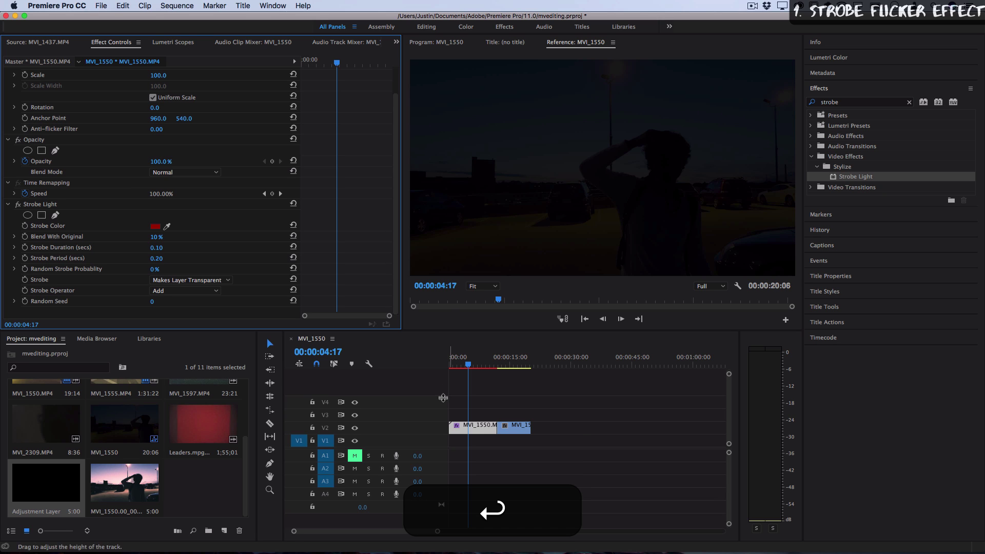
left_click(453, 361)
key("space")
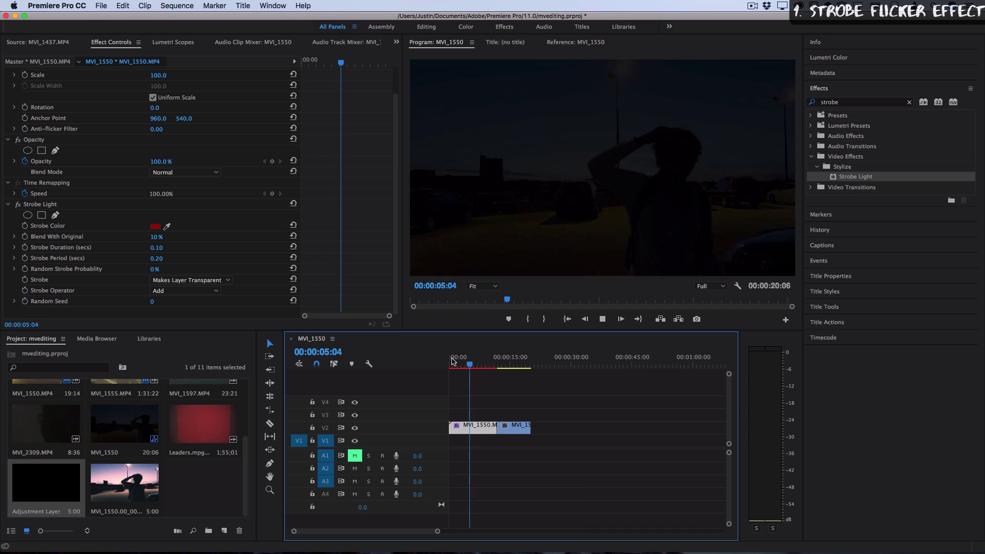
Keyframe Blend With Original, set it to 0% one frame later, and preview
key("space")
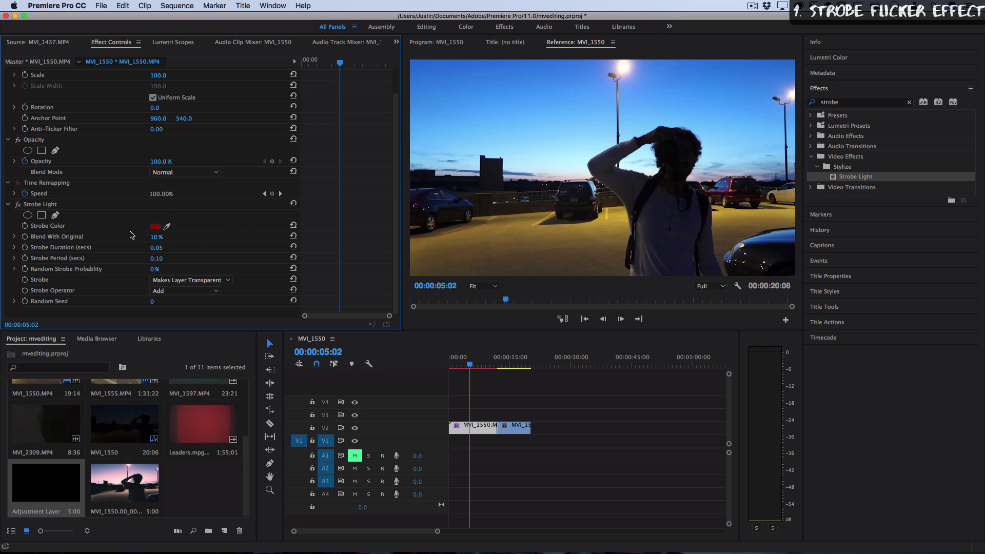
left_click(25, 236)
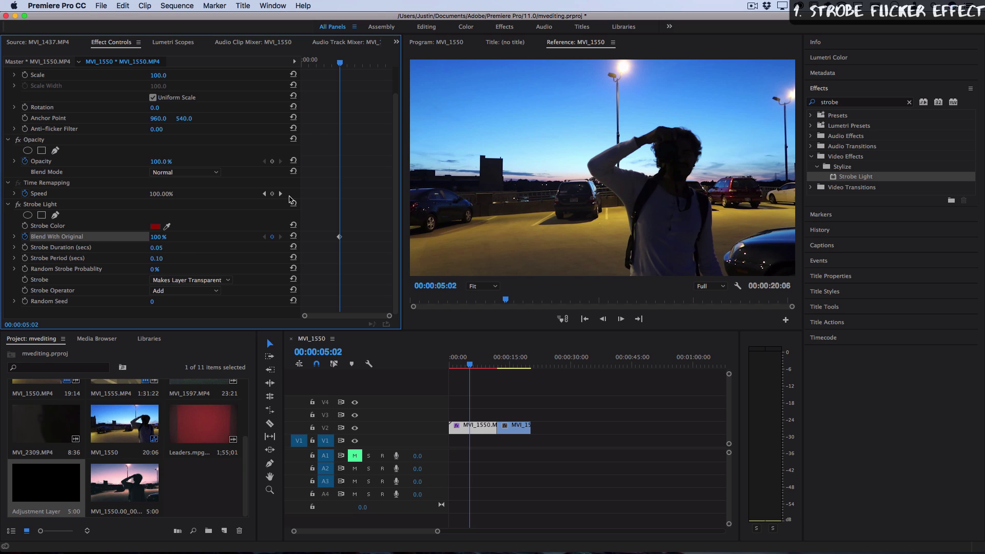
key("Right")
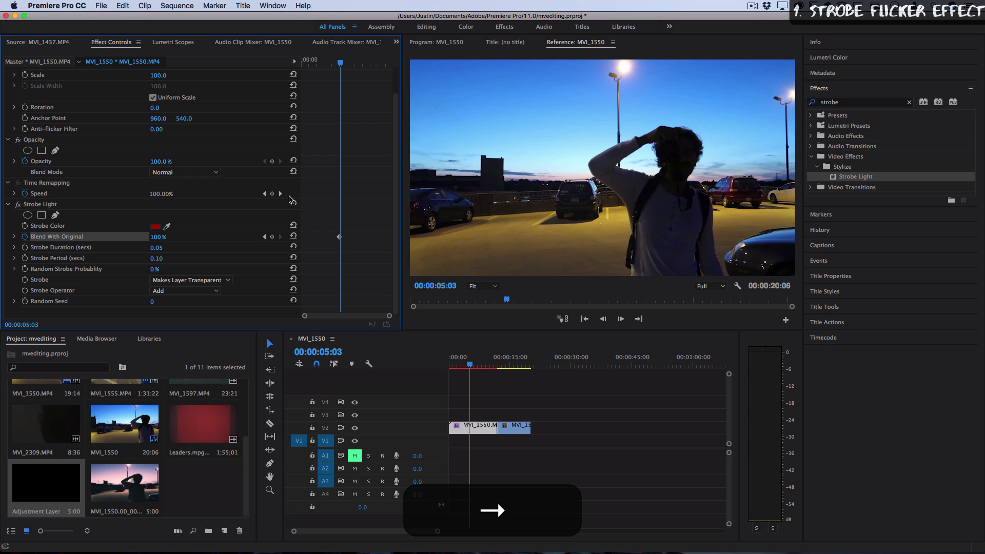
left_click_drag(155, 236, 154, 237)
left_click(163, 236)
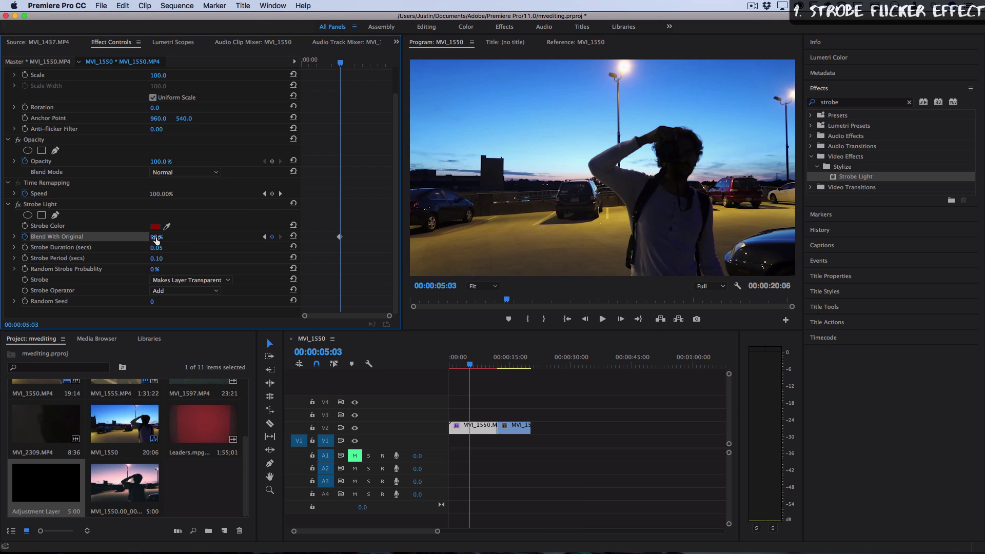
type("0")
key("Return")
key("space")
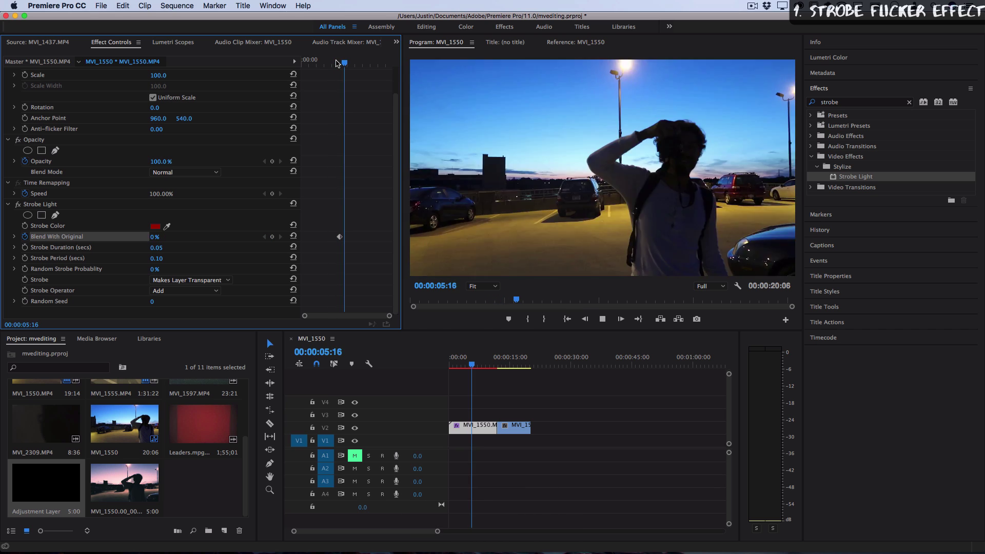
key("space")
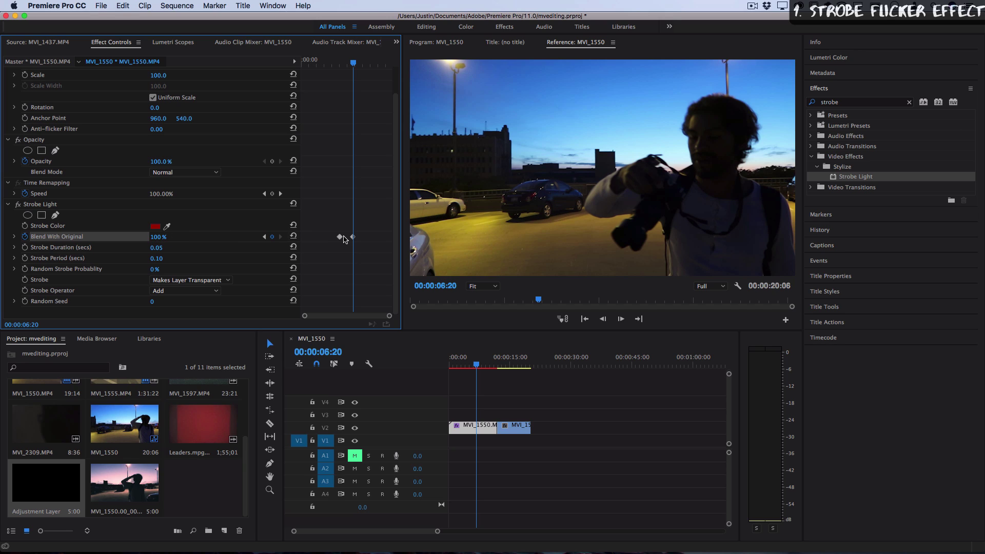
Add another Blend With Original keyframe a frame later and replay the strobe
key("Right")
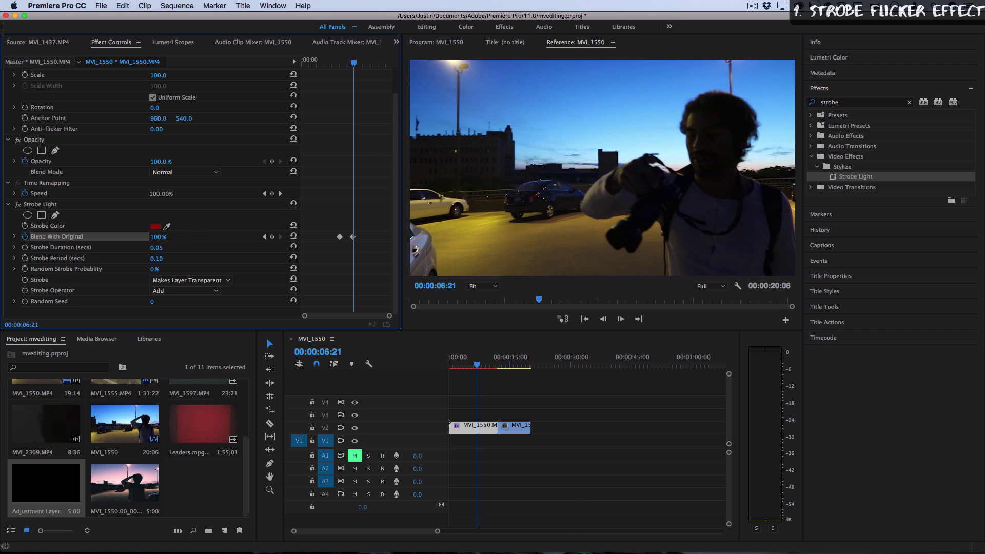
left_click_drag(163, 238, 163, 237)
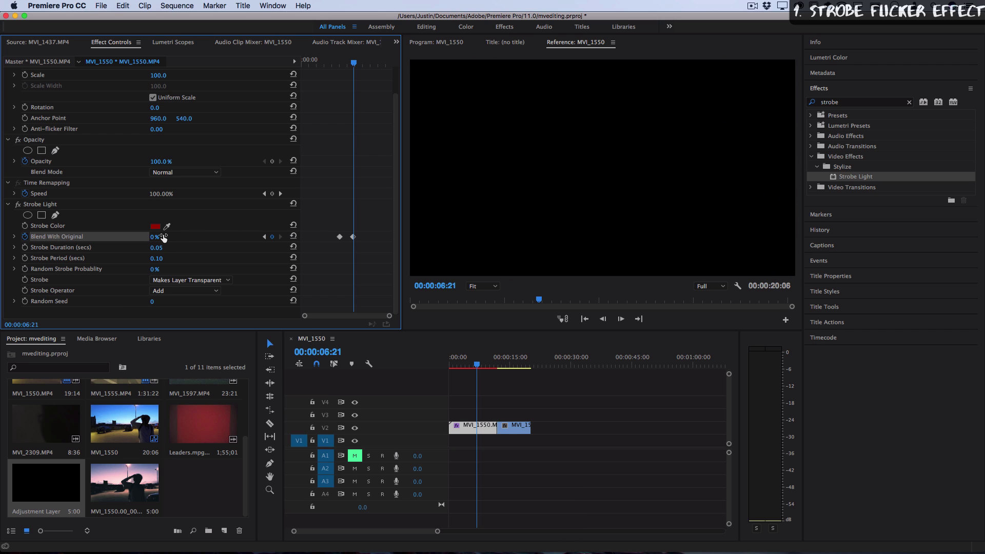
left_click(339, 63)
key("space")
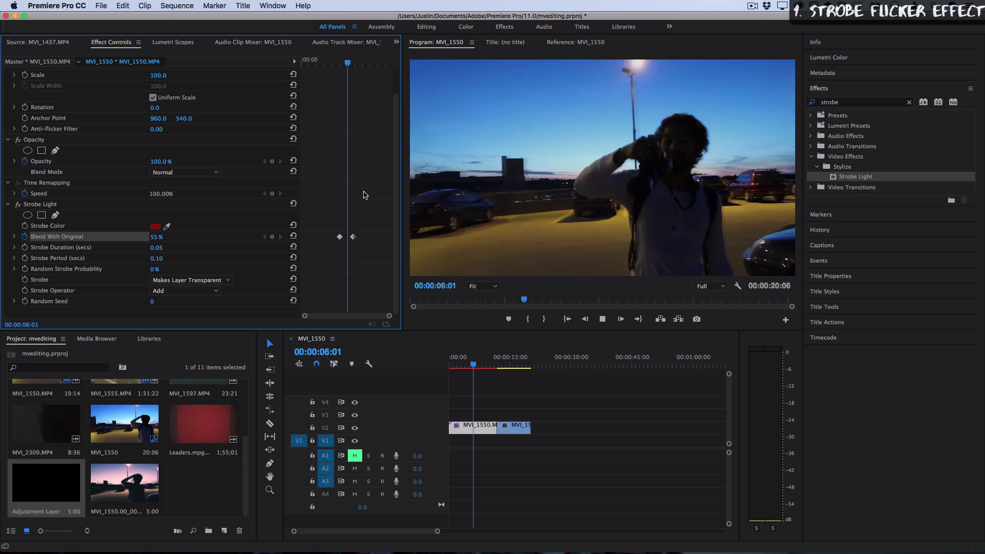
key("space")
Move MVI_1555 down to V1 at the sequence start and preview
left_click(515, 433)
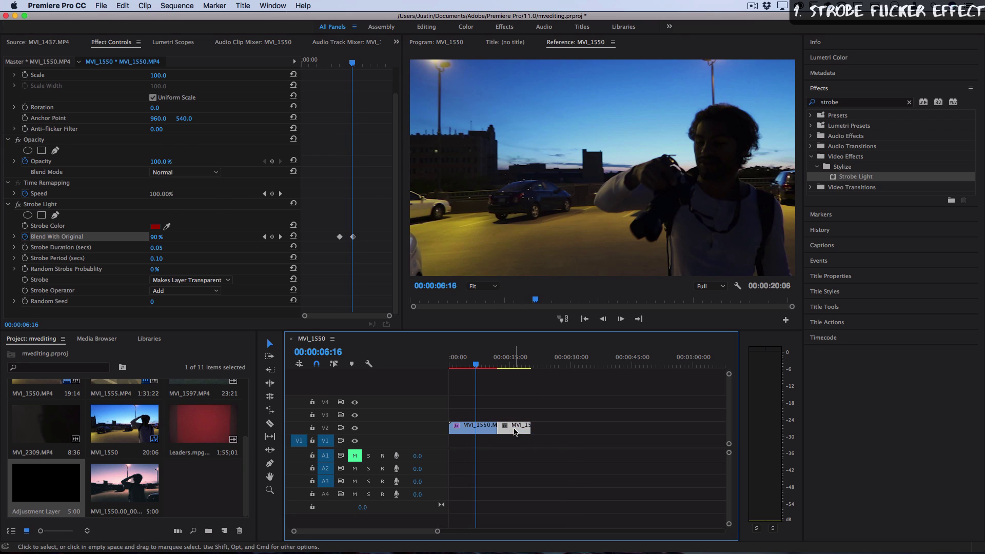
left_click_drag(514, 432, 481, 442)
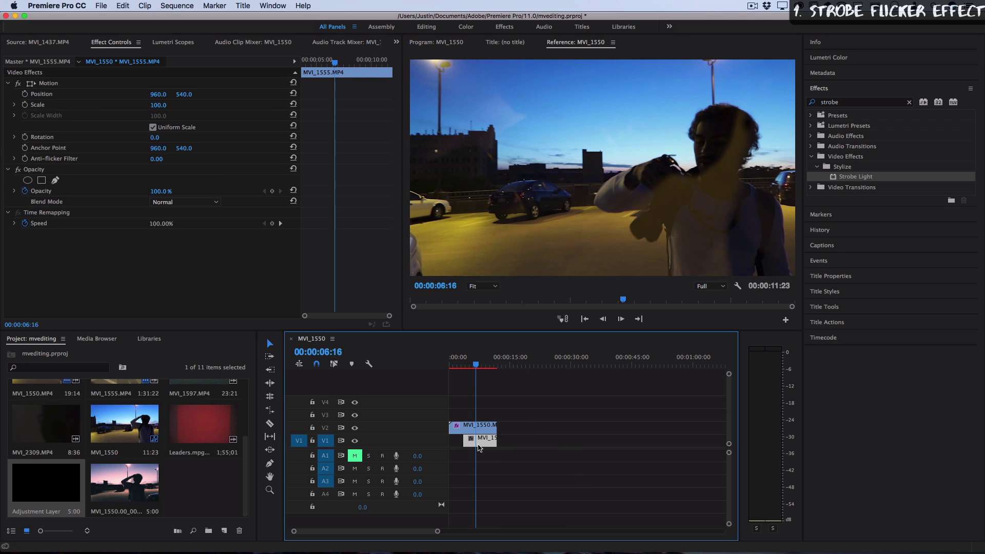
left_click(463, 364)
key("space")
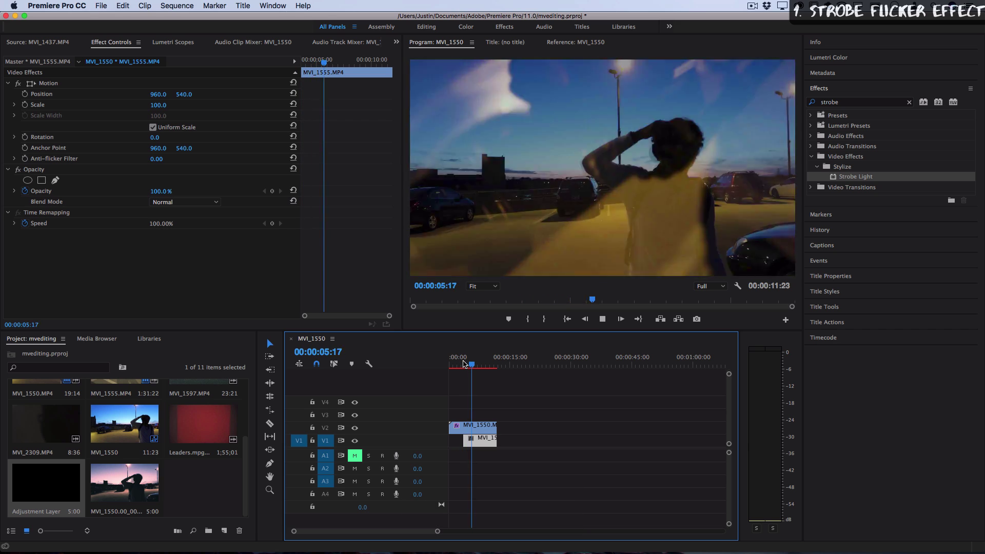
key("space")
Trim MVI_1550's end to a 00:00:06:00 duration and replay the edit
left_click_drag(496, 426, 468, 426)
left_click(467, 365)
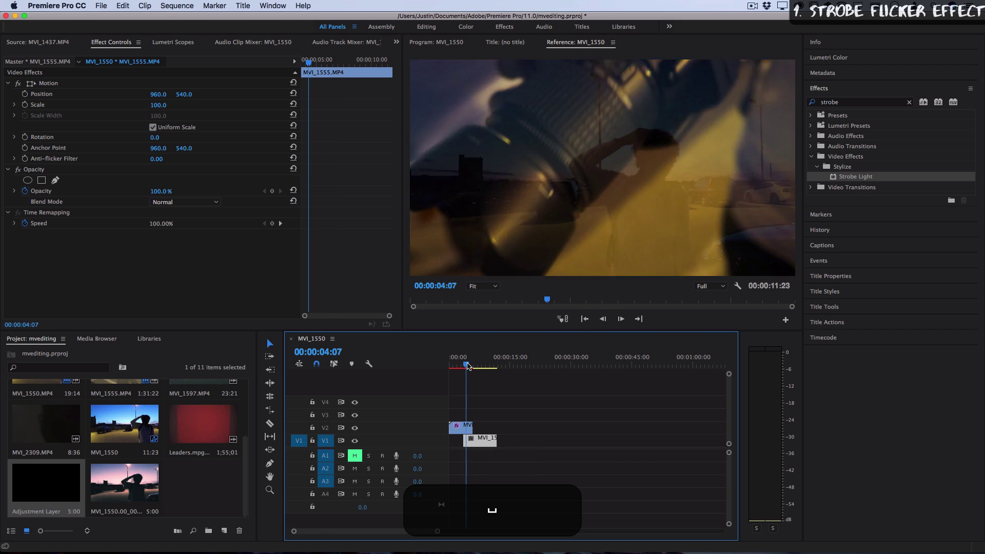
key("space")
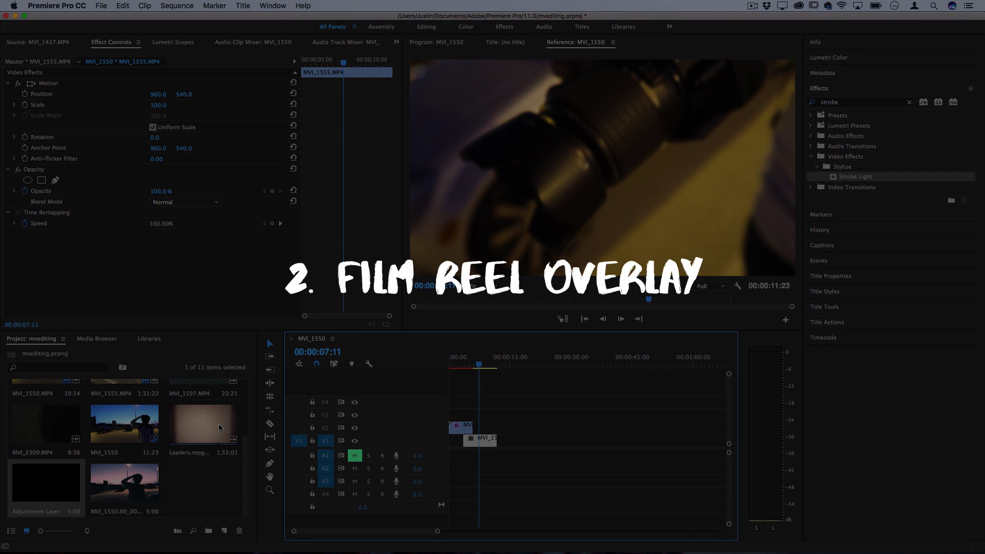
Preview Leaders.mpg in the Source Monitor, place it on V3, and select its audio
double_click(208, 422)
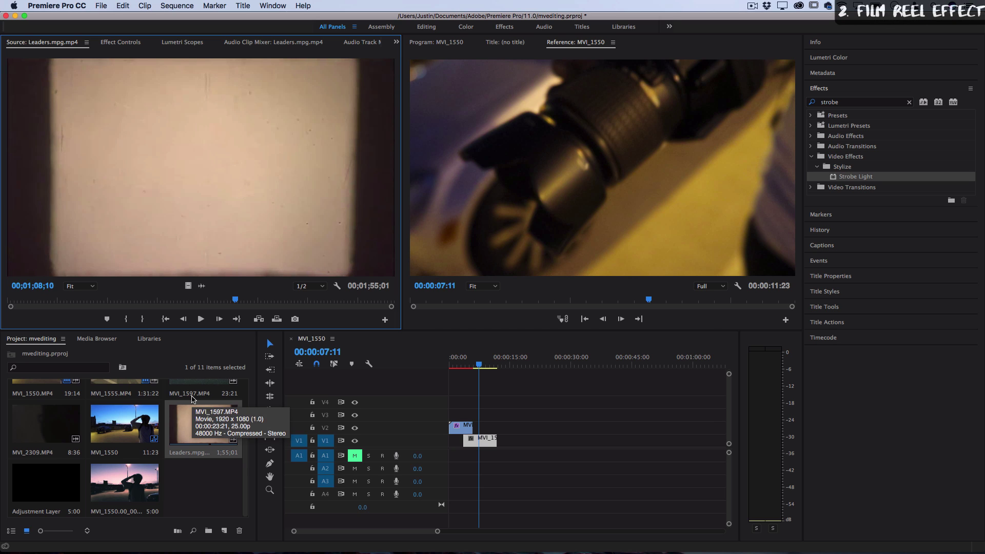
left_click_drag(236, 301, 21, 307)
left_click(200, 318)
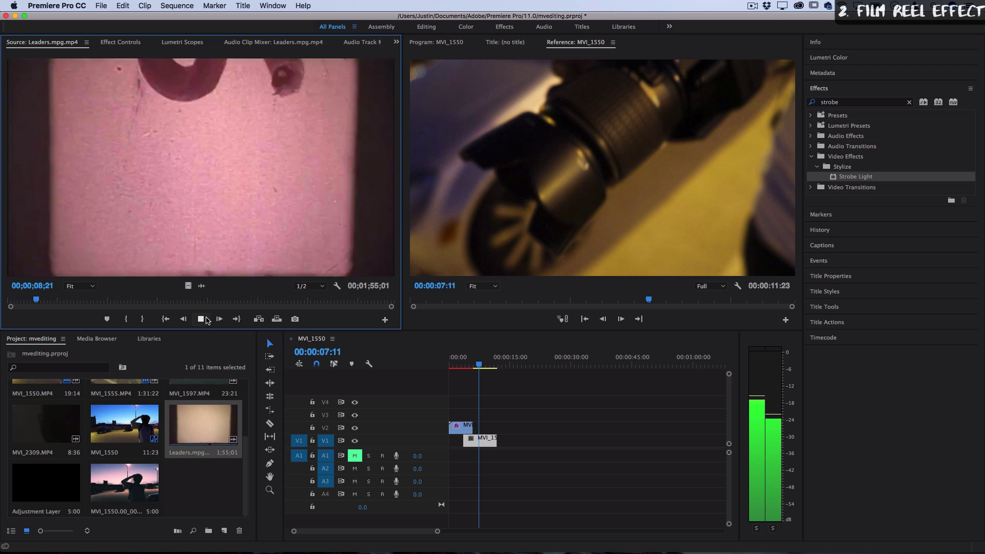
key("space")
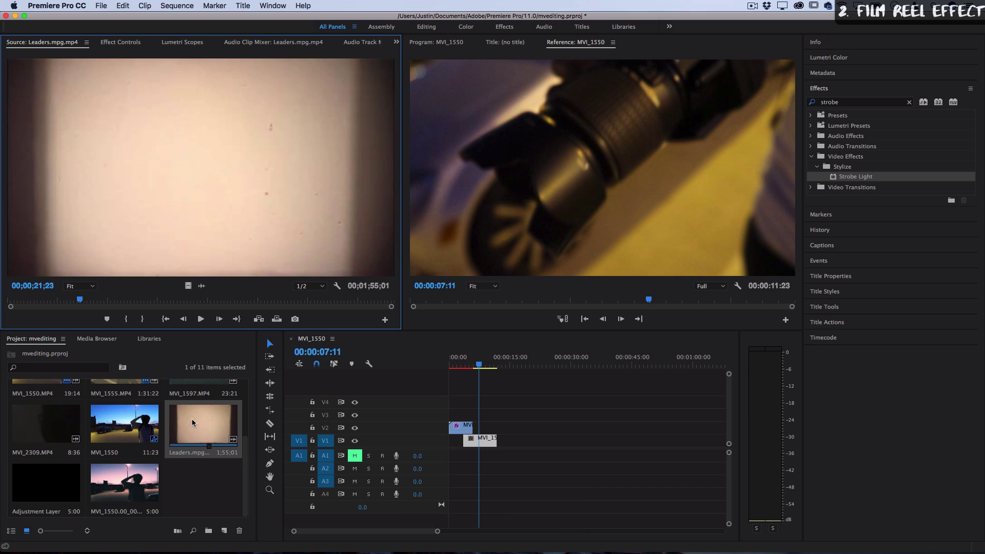
left_click_drag(192, 419, 471, 416)
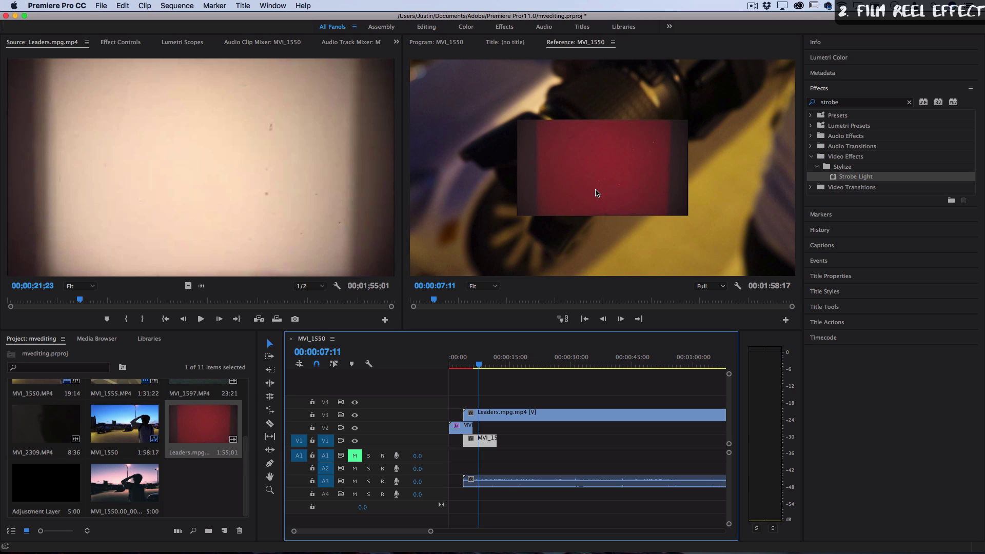
left_click(496, 483)
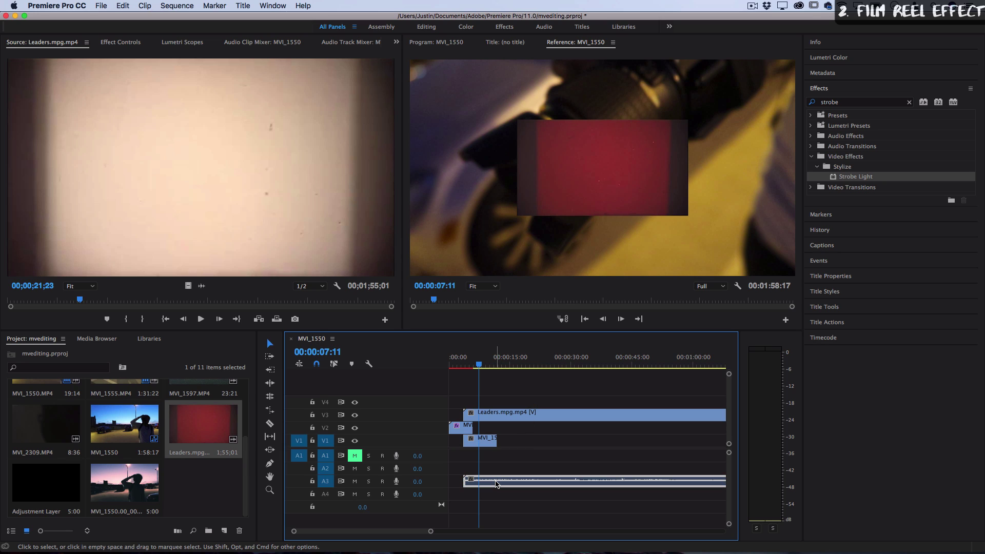
Delete the leader's audio and scale the Leaders clip to 228
key("BackSpace")
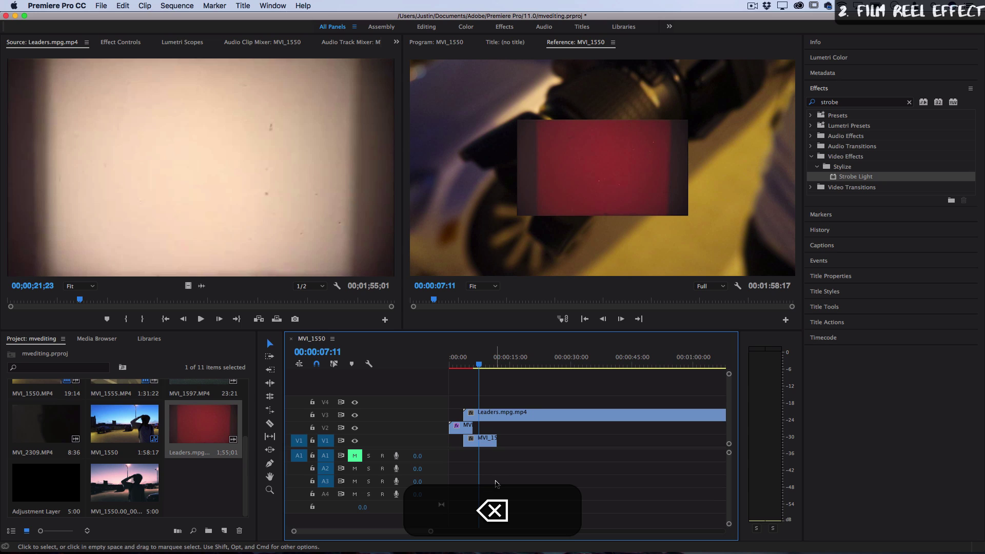
left_click(497, 419)
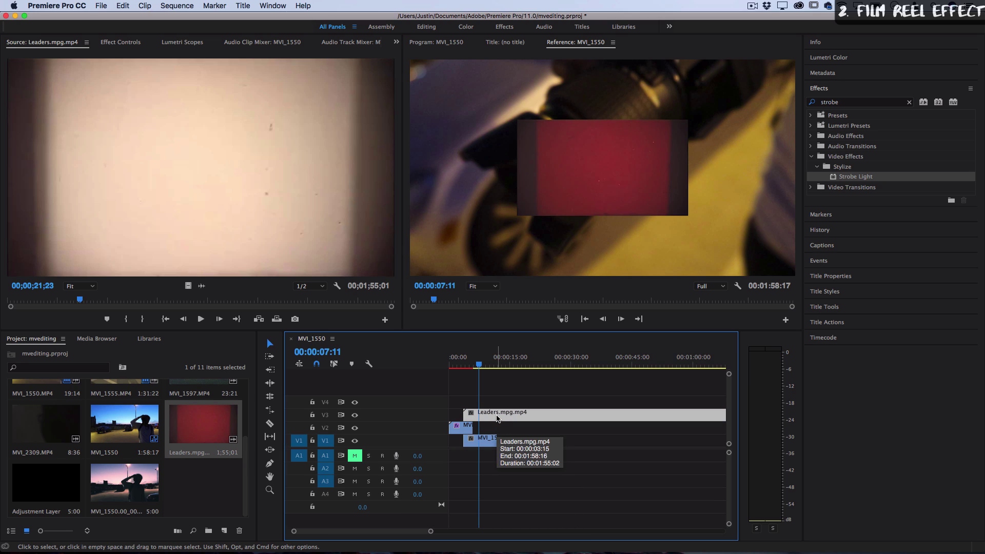
left_click(120, 42)
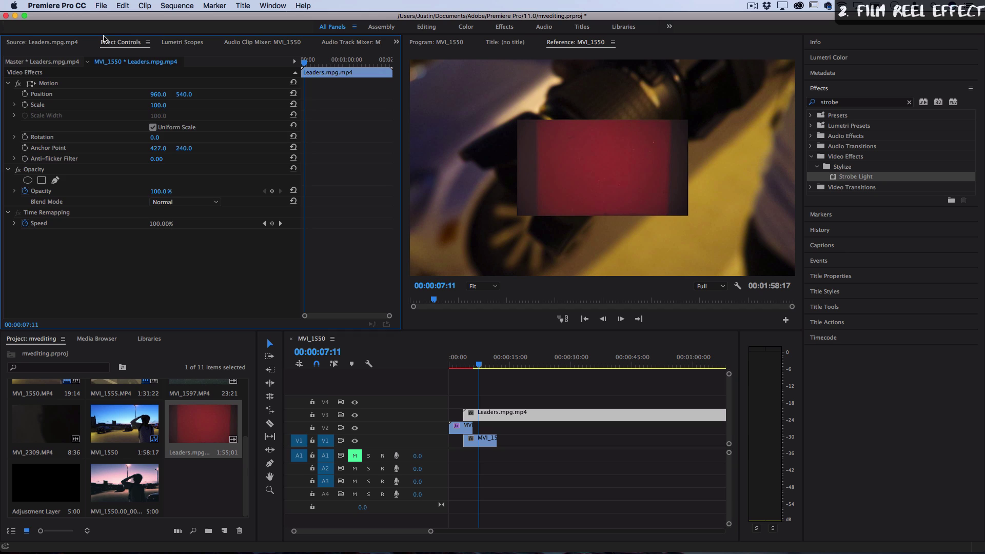
left_click_drag(158, 106, 222, 105)
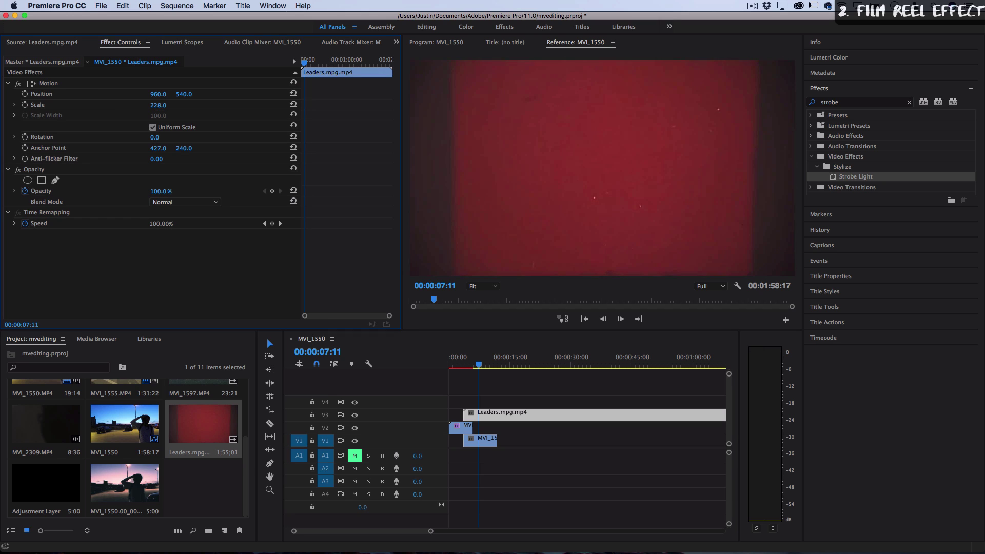
Compare Screen, Lighten and Color Dodge blend modes, settling on Screen
left_click(186, 204)
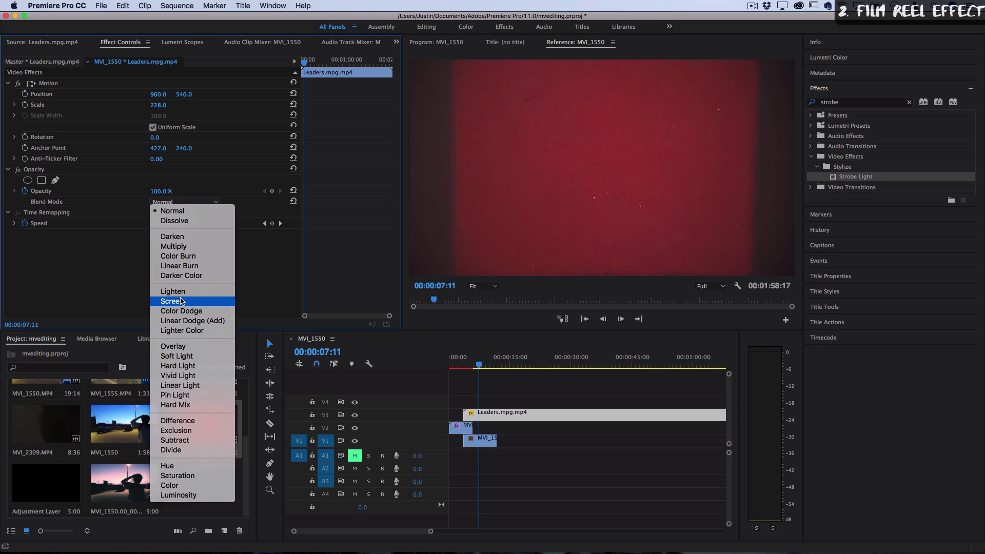
left_click(177, 301)
left_click(189, 202)
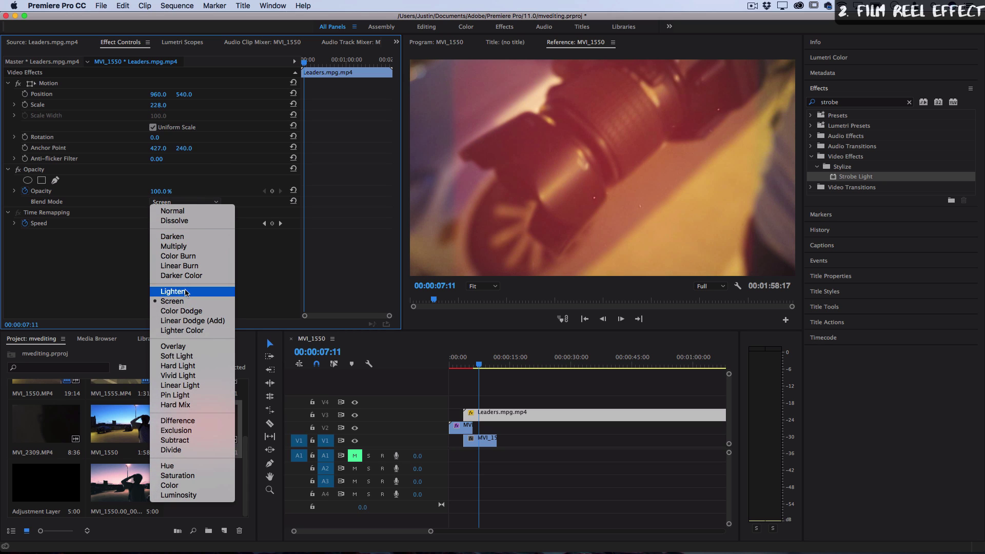
left_click(185, 293)
left_click(208, 203)
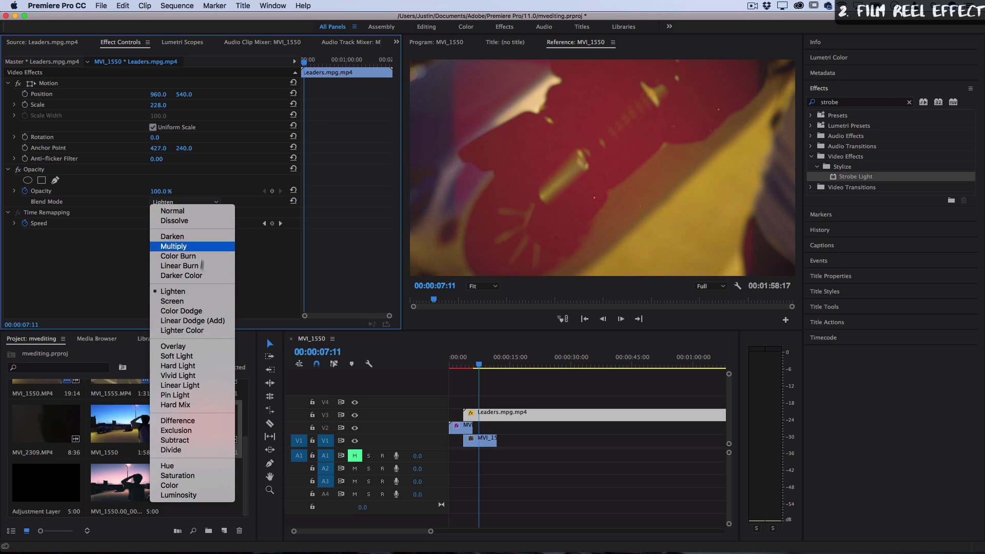
left_click(197, 312)
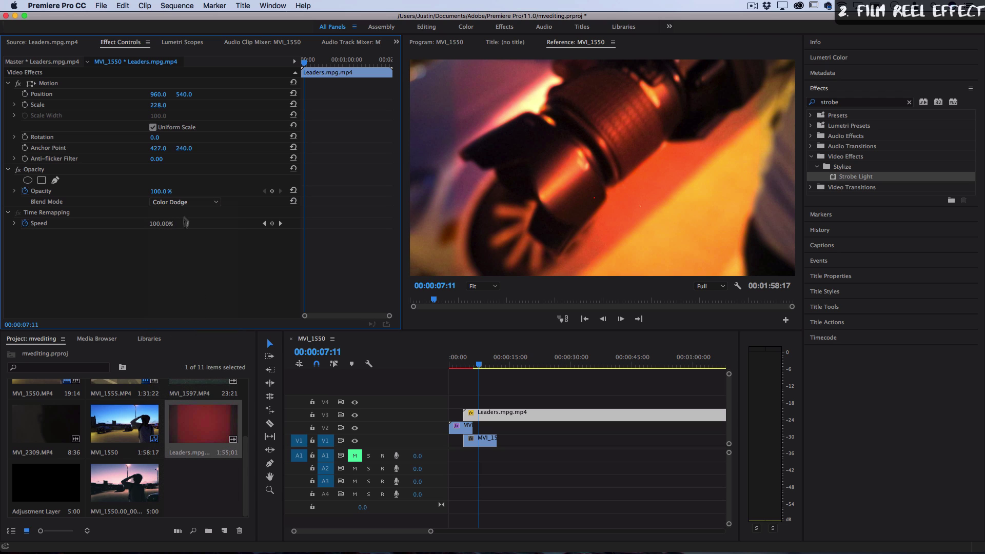
left_click(186, 202)
left_click(185, 302)
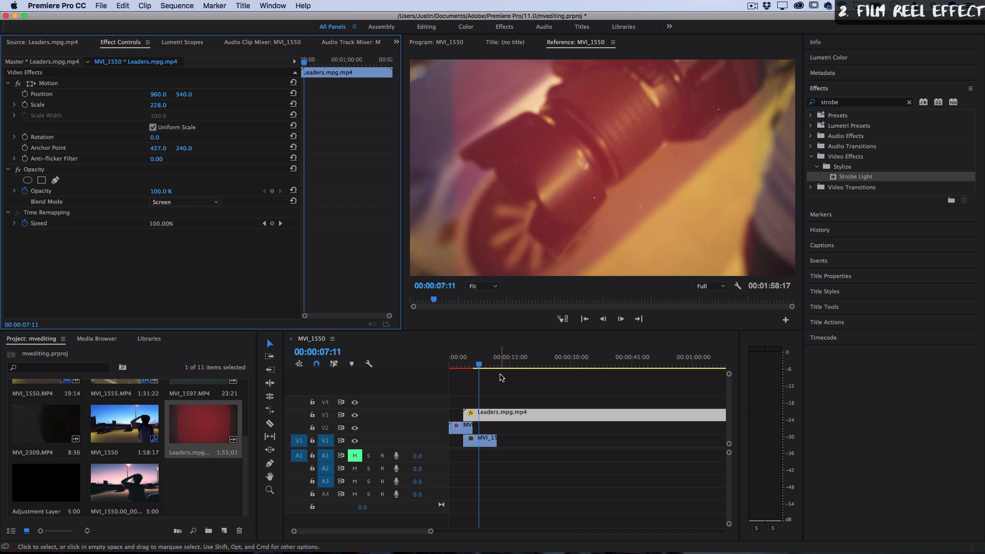
Preview the overlay, then trim the Leaders clip to end with the footage at 00:00:11:23
left_click(467, 366)
key("space")
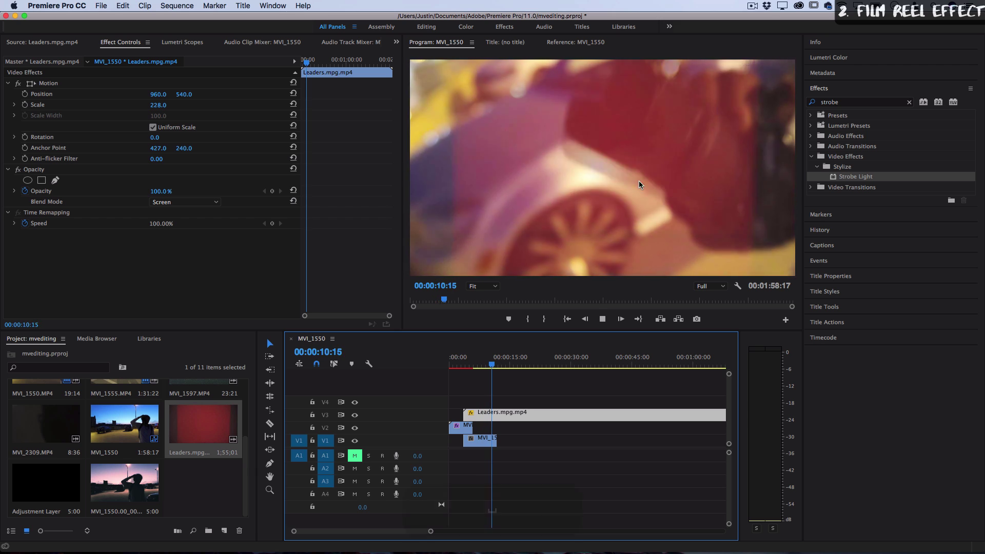
key("space")
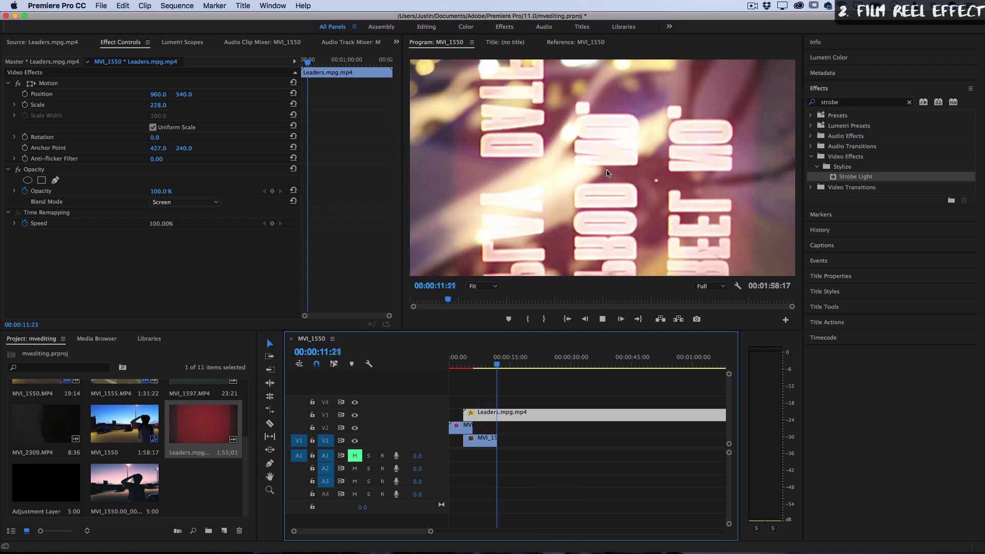
key("space")
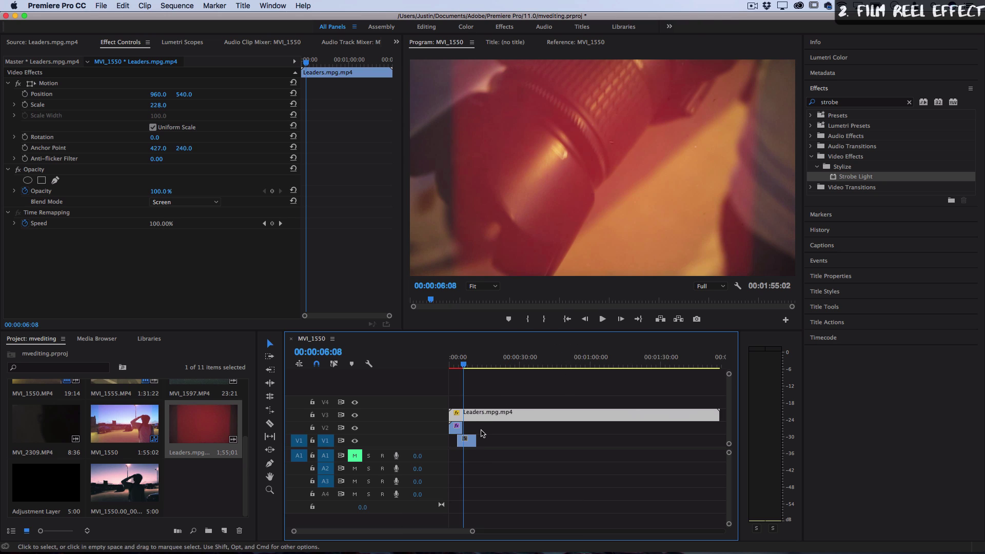
key("minus")
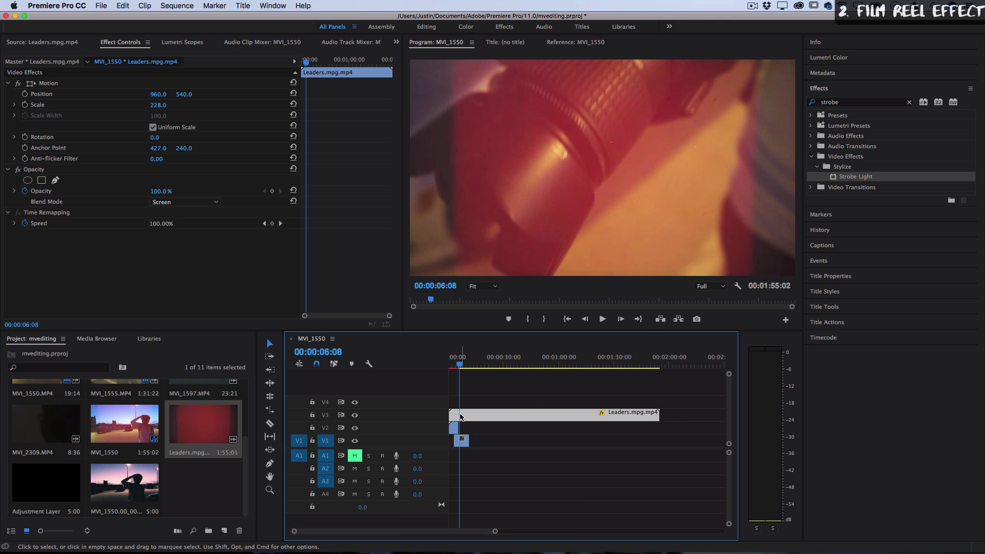
left_click_drag(508, 364, 545, 364)
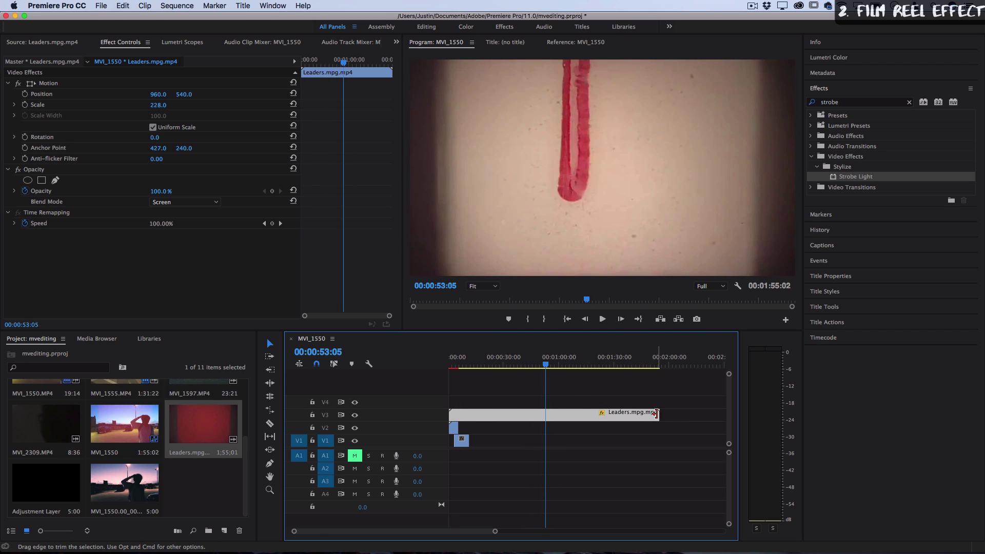
left_click_drag(659, 415, 470, 414)
key("=")
key("=")
key("=")
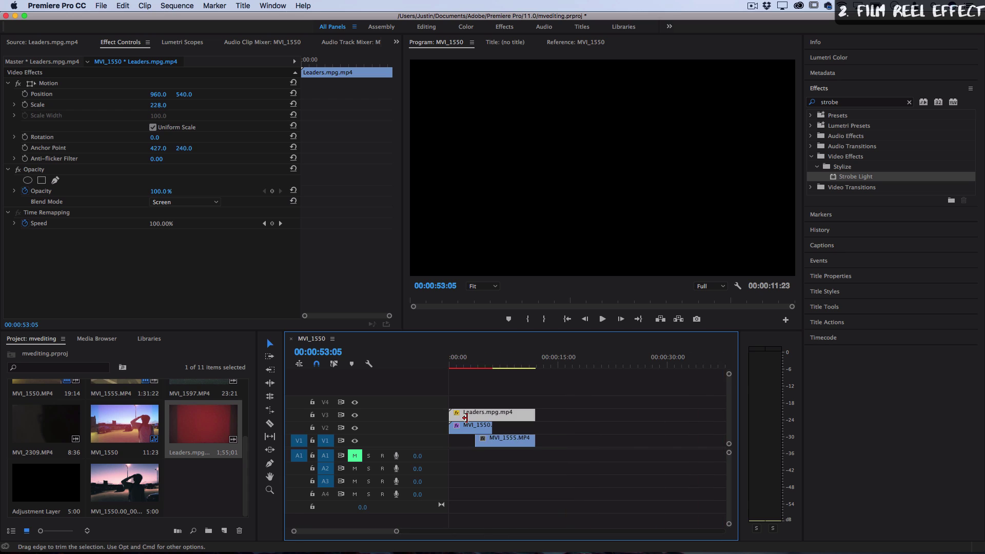
Lower the Leaders overlay's Opacity from 100% to 48%
left_click(500, 364)
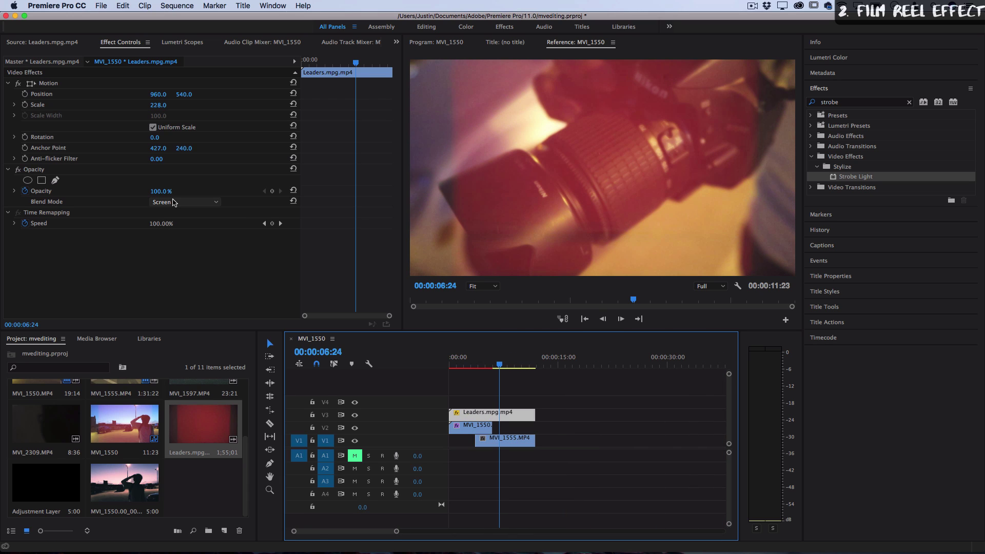
left_click(24, 192)
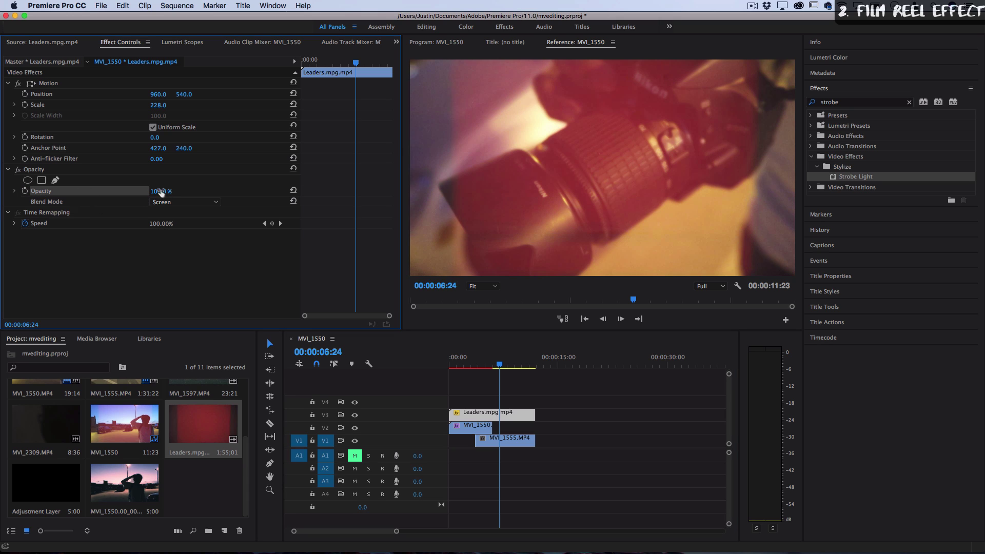
left_click_drag(158, 194, 131, 194)
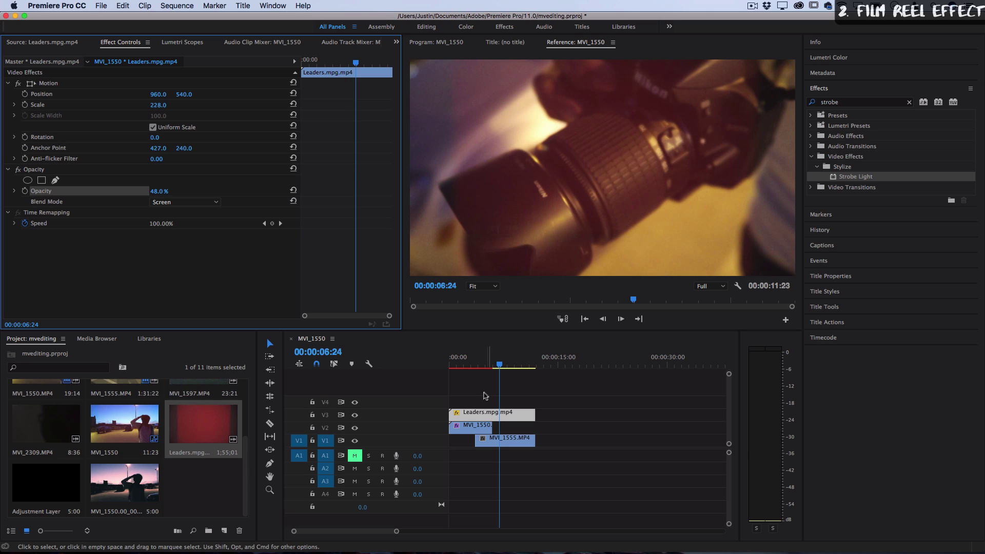
left_click(514, 362)
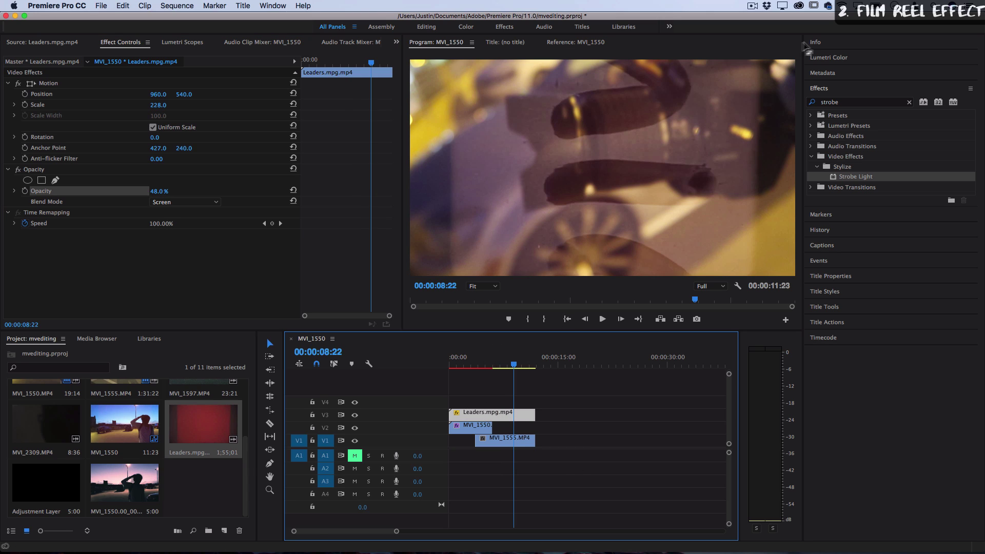
Grade with Lumetri Basic Correction, lowering Exposure to −3.2 and raising Contrast to 100, then play back
left_click(835, 59)
left_click(836, 90)
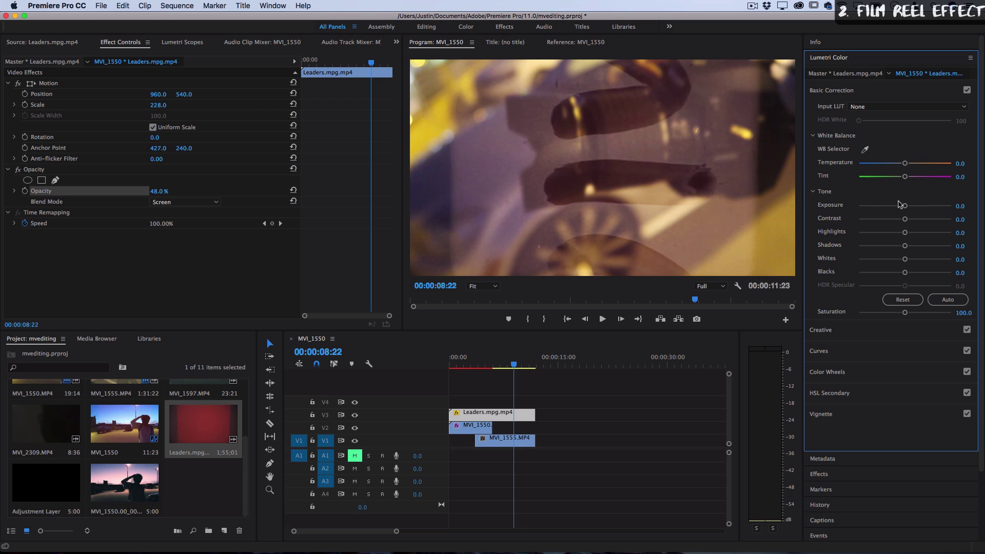
left_click_drag(894, 206, 889, 208)
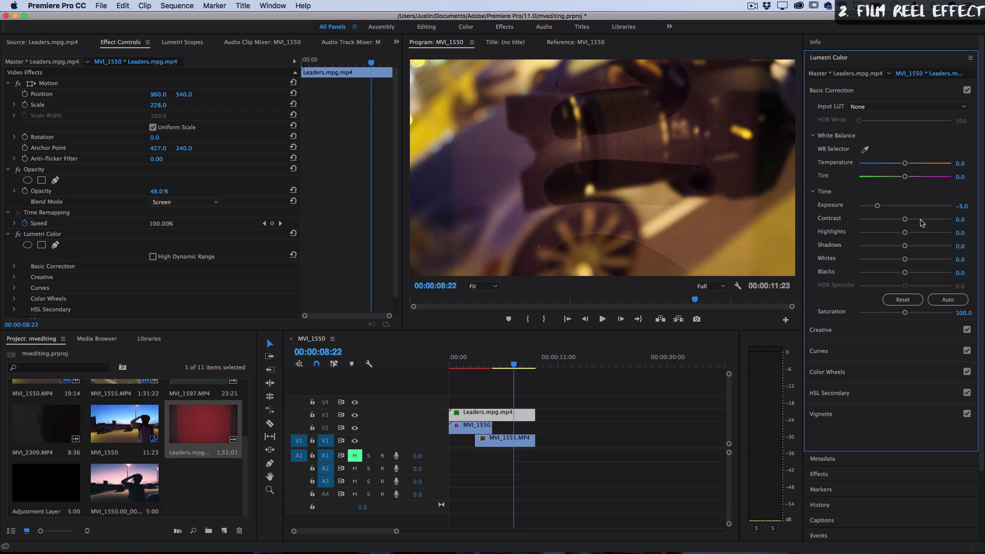
left_click_drag(921, 219, 924, 219)
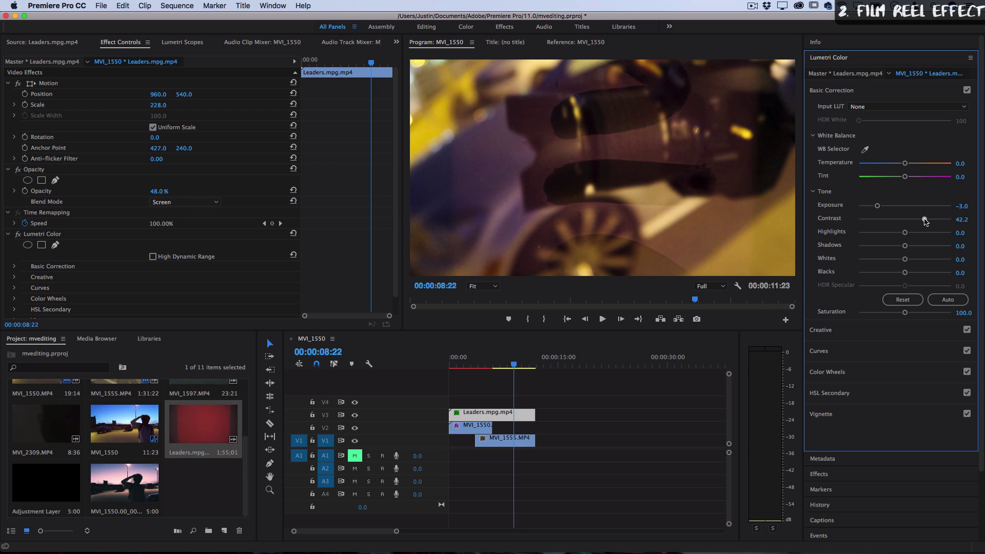
left_click(490, 367)
key("space")
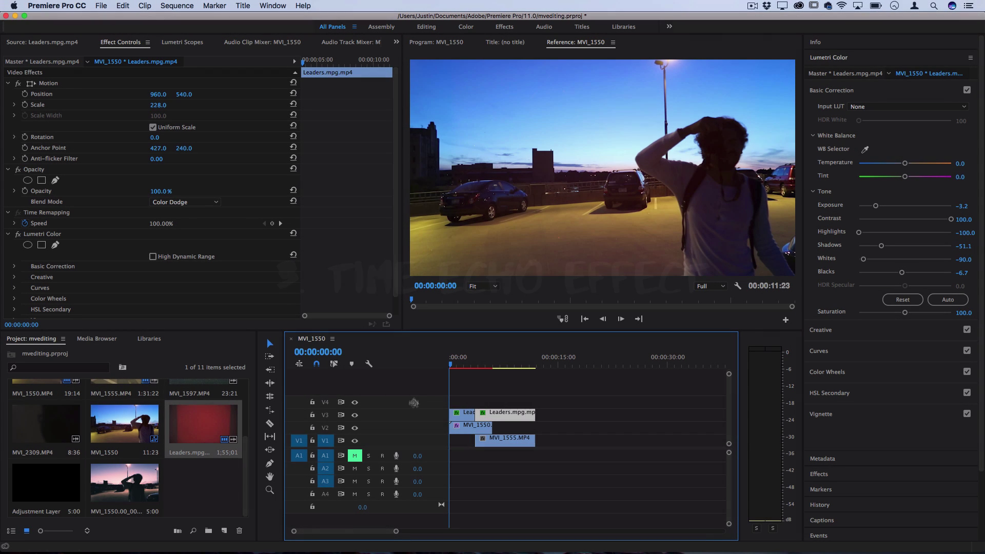
Search the effects for 'echo' and apply Video Effects › Time › Echo to the MVI_1550 clip
left_click(465, 432)
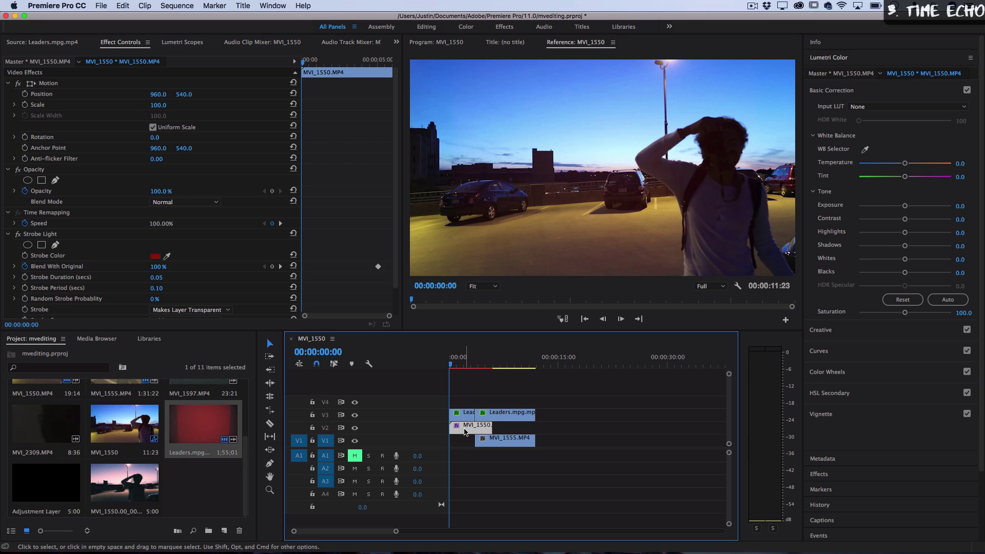
left_click(840, 61)
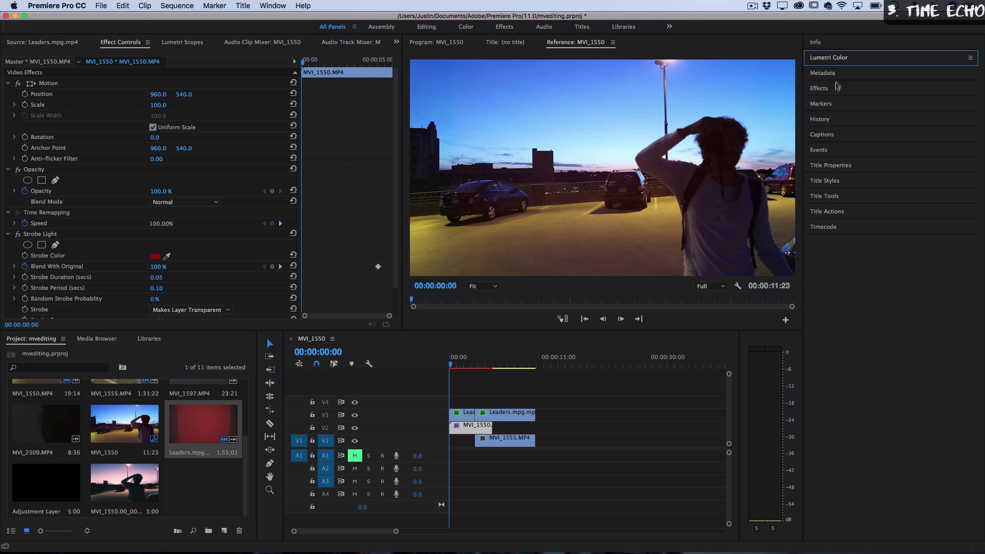
left_click(821, 89)
double_click(844, 101)
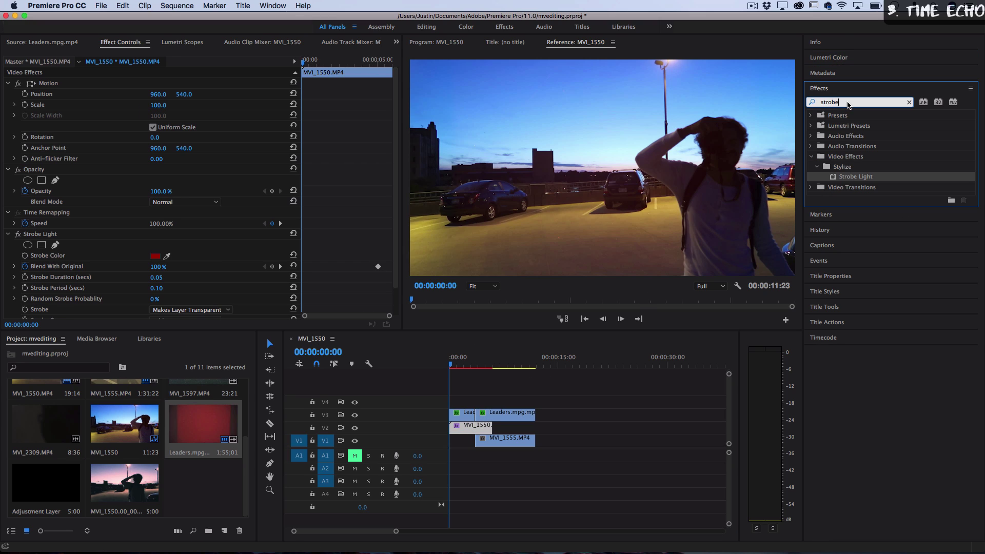
type("echo")
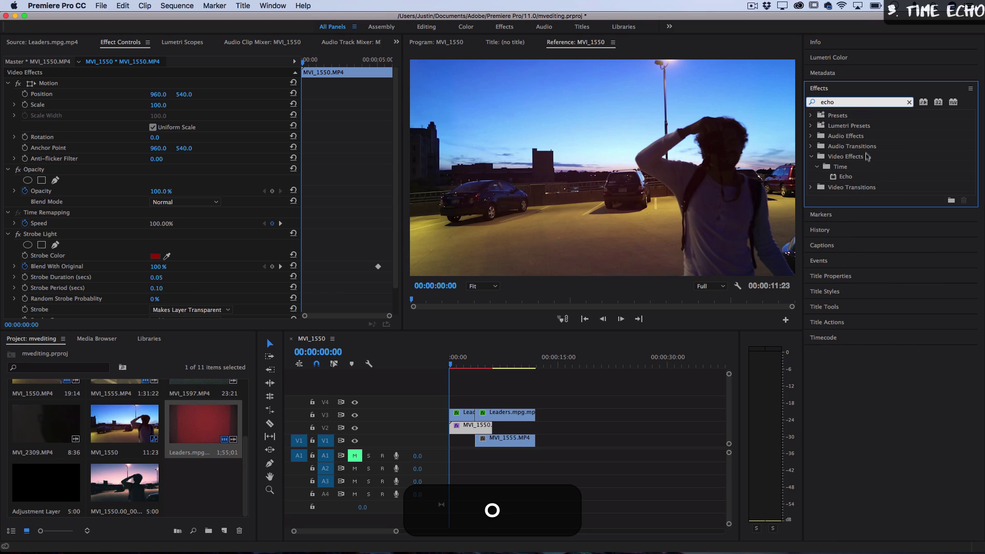
left_click(841, 169)
left_click(847, 178)
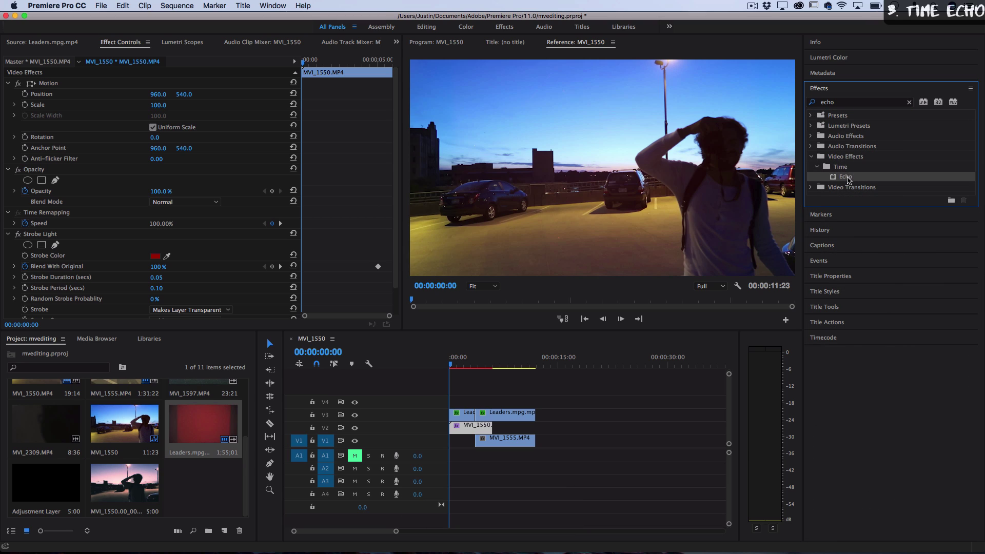
left_click_drag(860, 180, 464, 431)
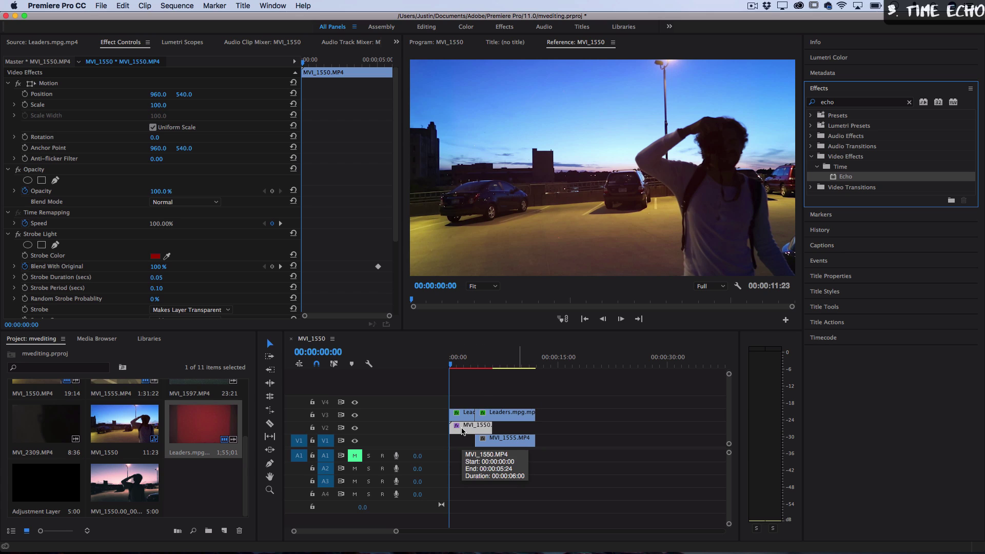
Set Echo to Echo Time 0.667, Screen operator, Decay 0.50 and 2 echoes
scroll(226, 262, "down", 2)
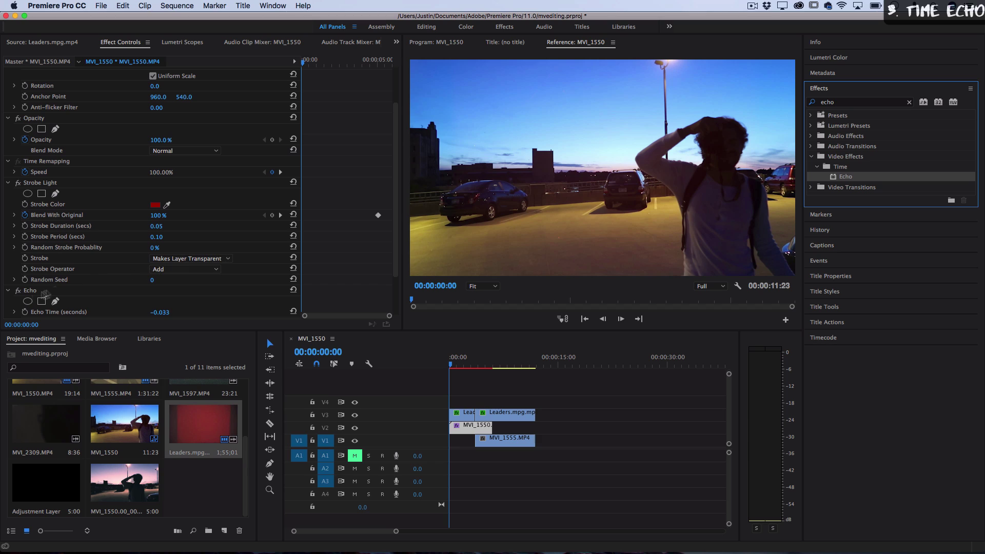
scroll(31, 292, "down", 2)
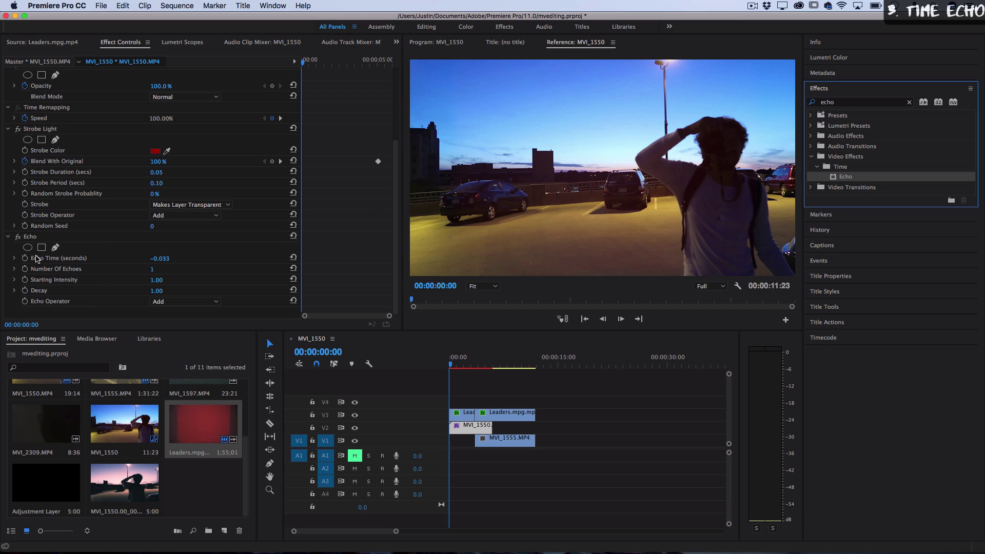
left_click(8, 129)
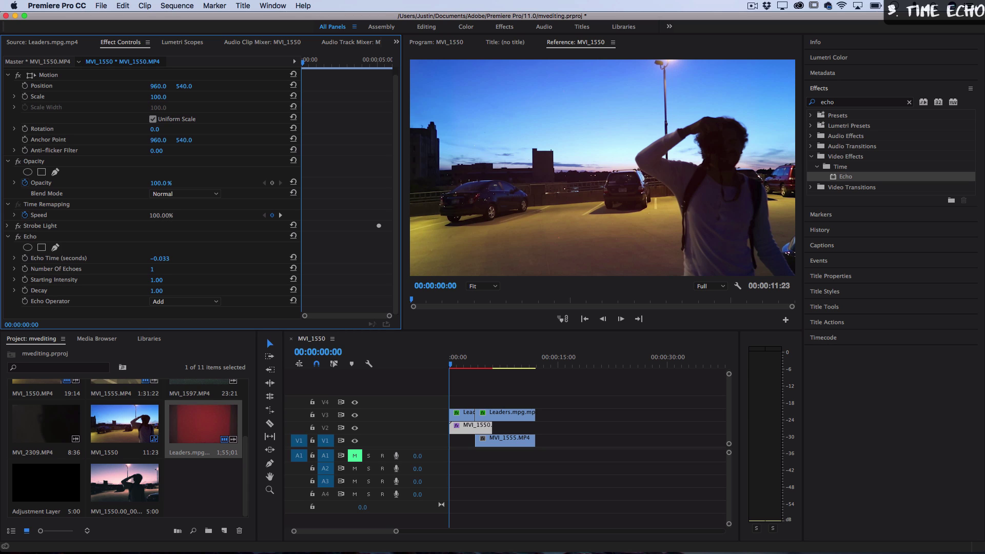
left_click_drag(152, 258, 169, 259)
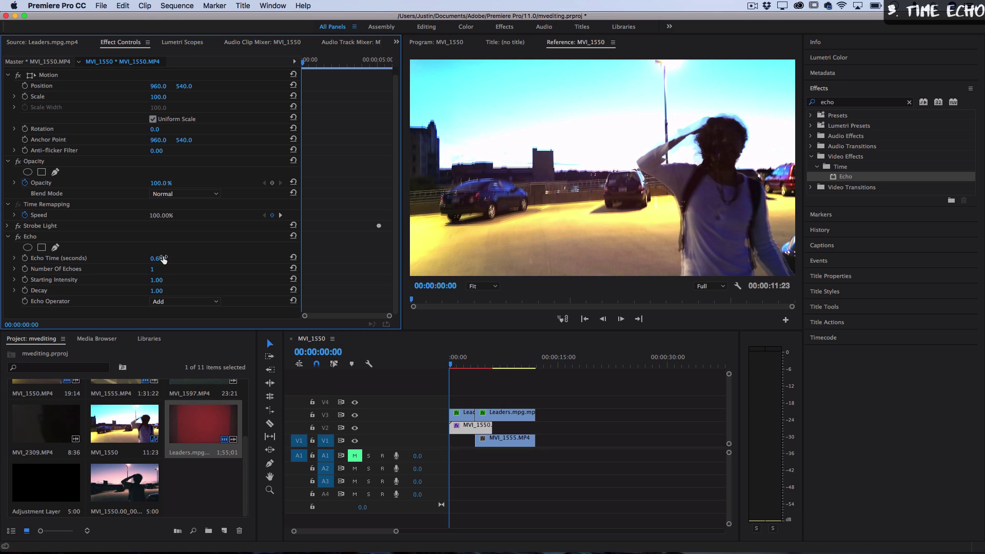
left_click(156, 303)
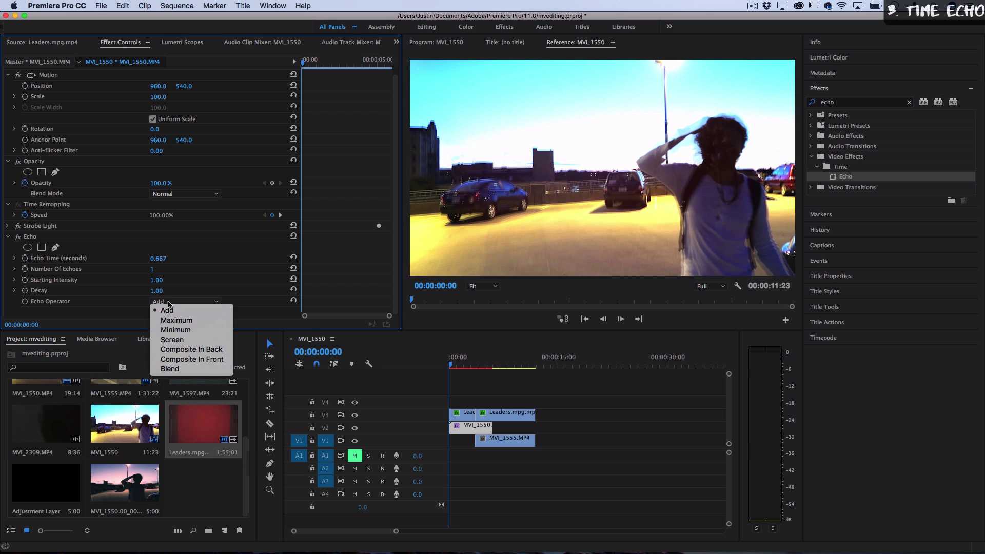
left_click(183, 321)
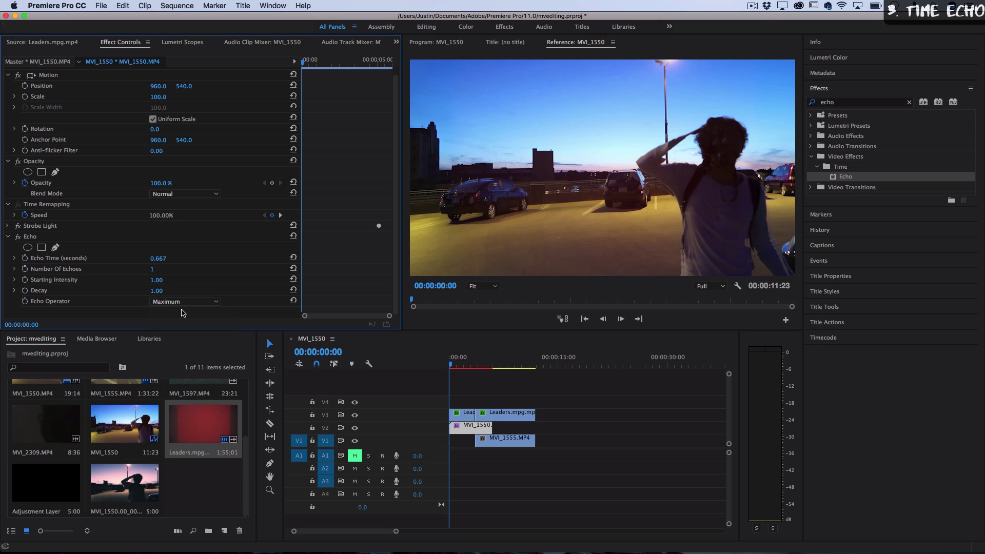
left_click(182, 302)
left_click(179, 340)
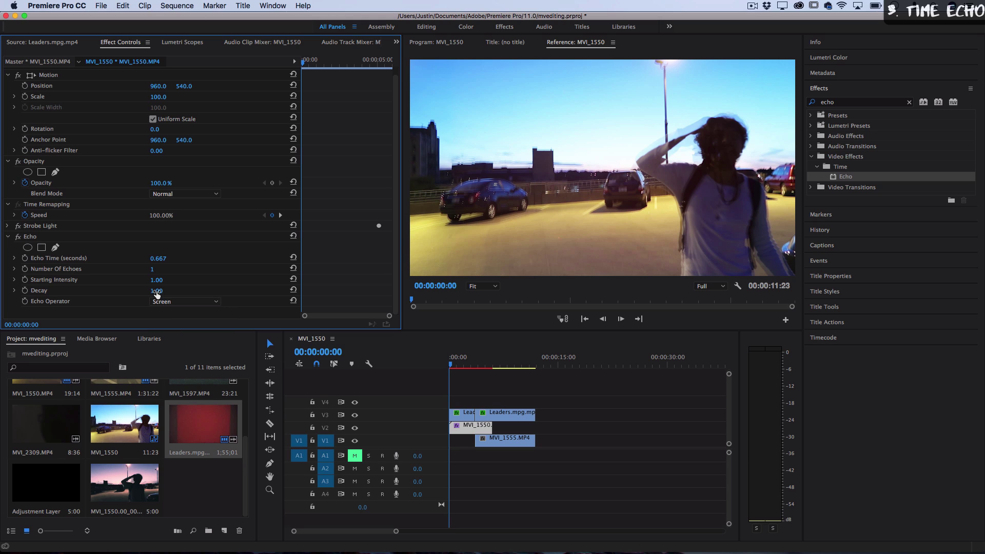
left_click_drag(156, 291, 131, 290)
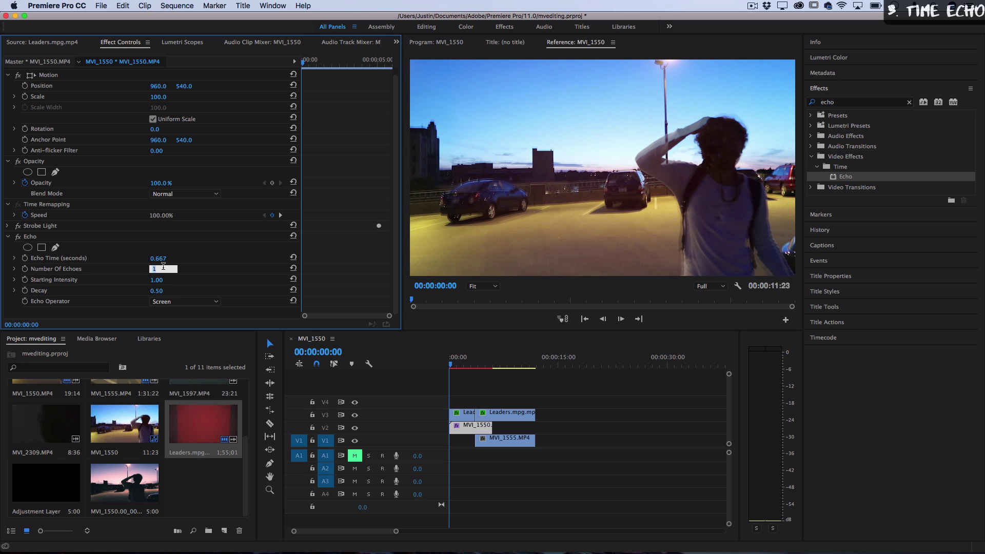
type("2")
key("Return")
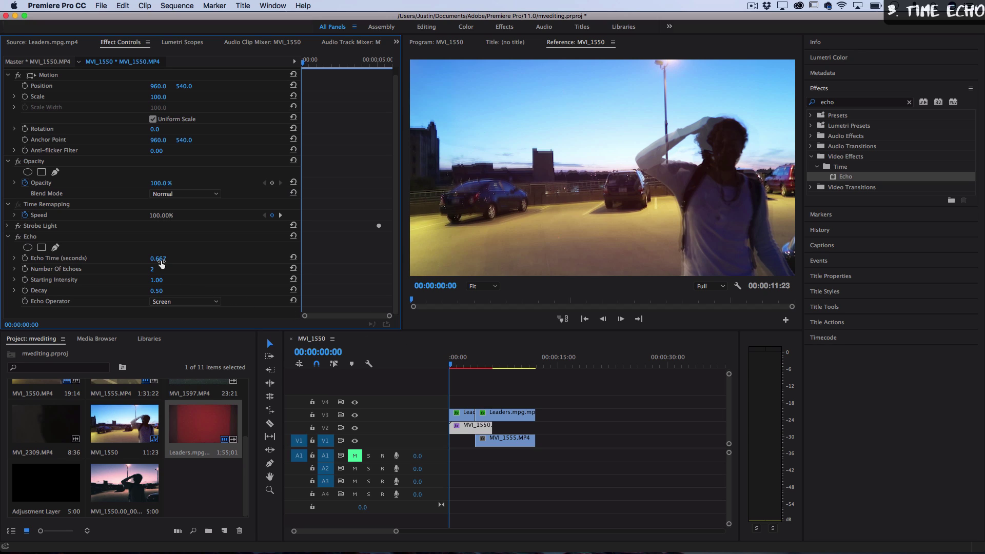
left_click(386, 364)
key("space")
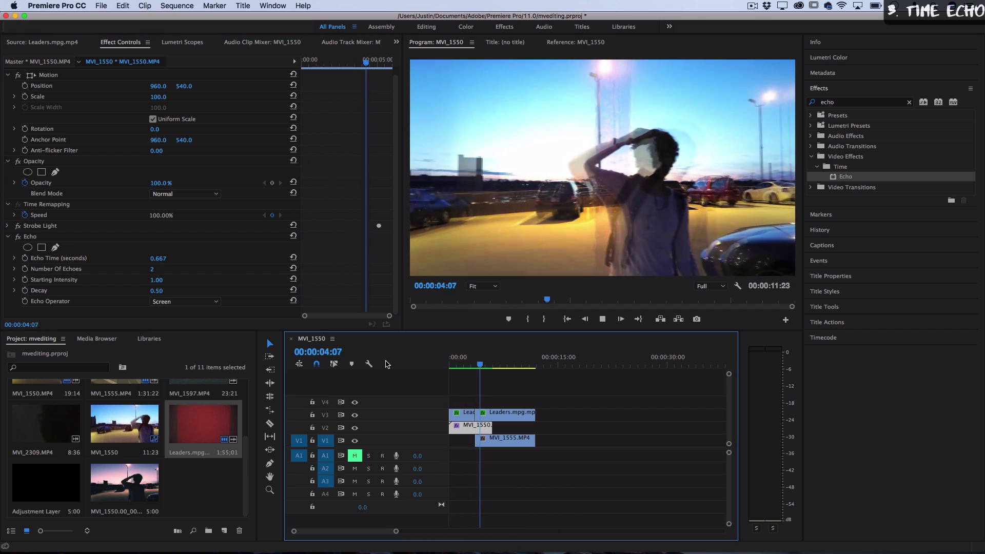
left_click(451, 368)
key("space")
key("space")
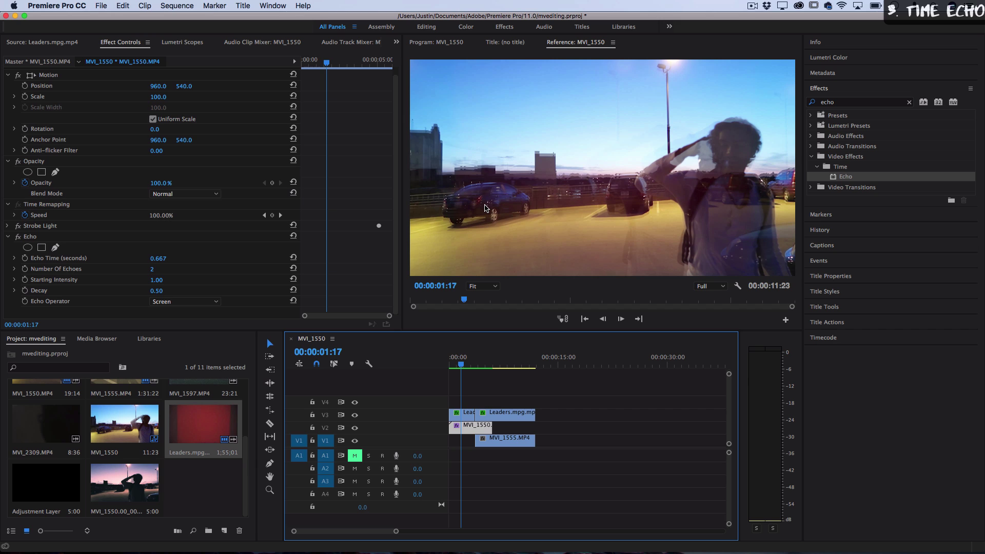
key("space")
key("space")
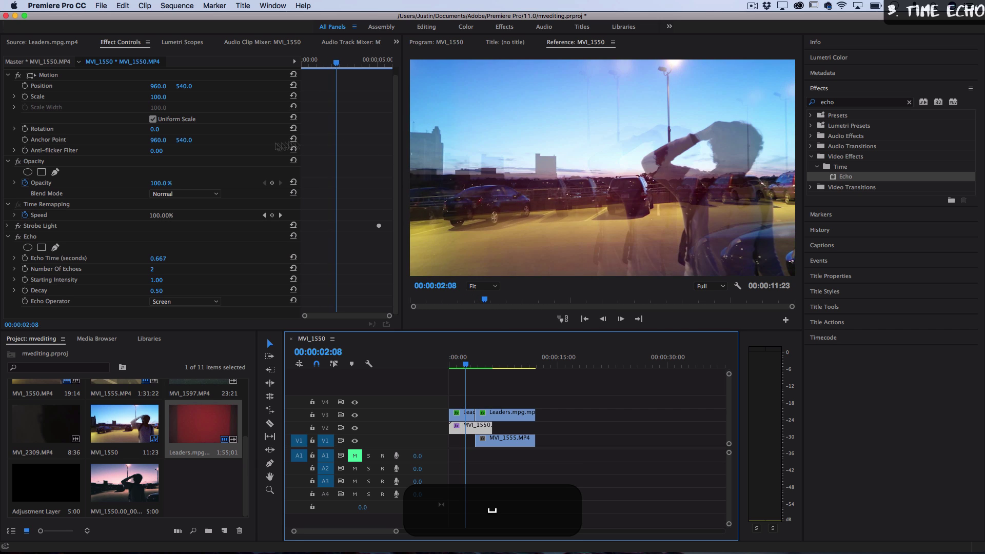
key("space")
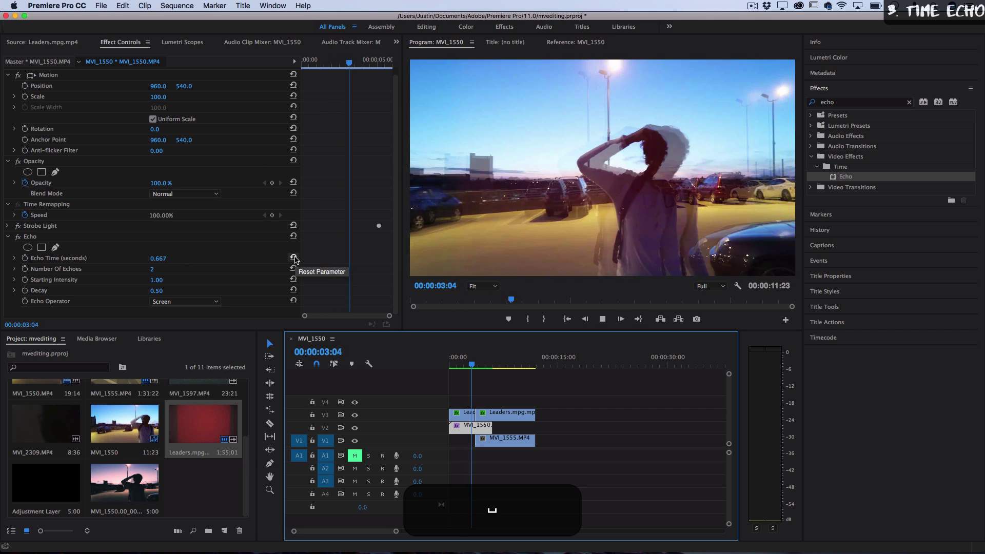
key("Home")
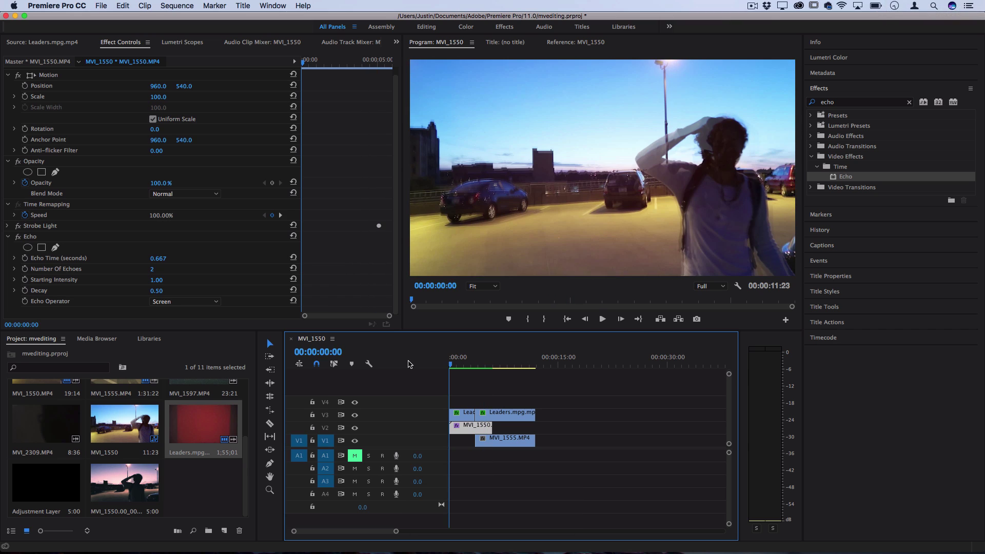
left_click(458, 365)
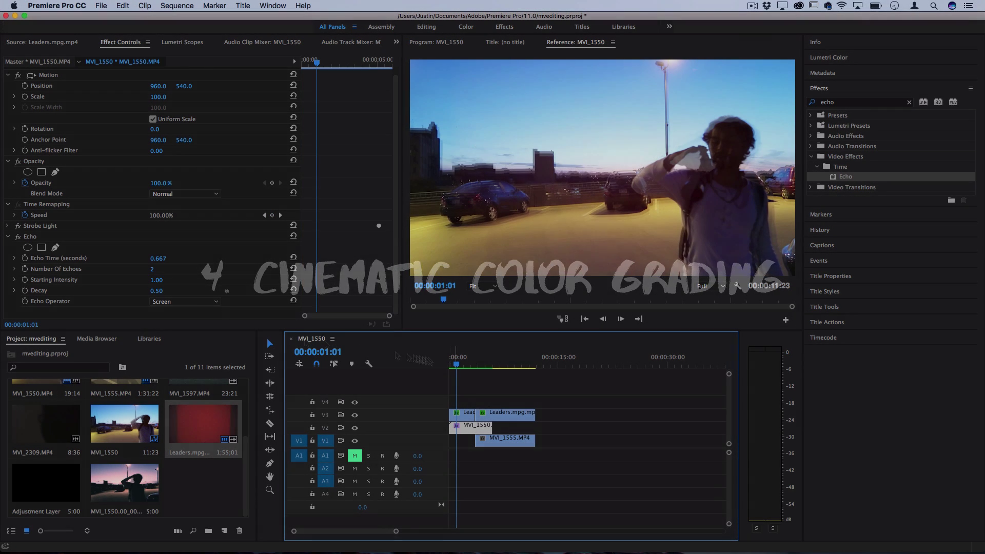
left_click(29, 337)
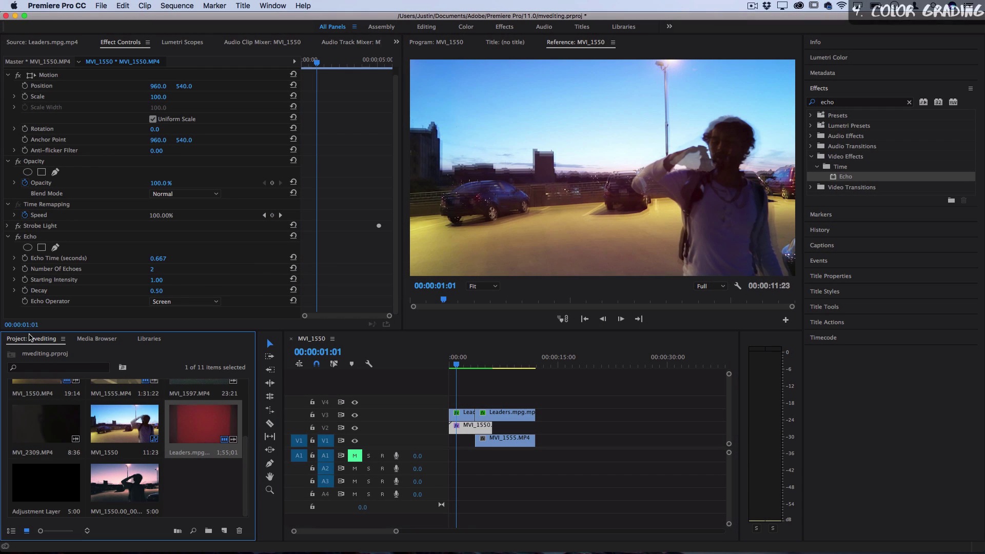
Create a default Adjustment Layer, place it on V4 at 0:00, and extend it over the clips
left_click(99, 5)
mouse_move(109, 18)
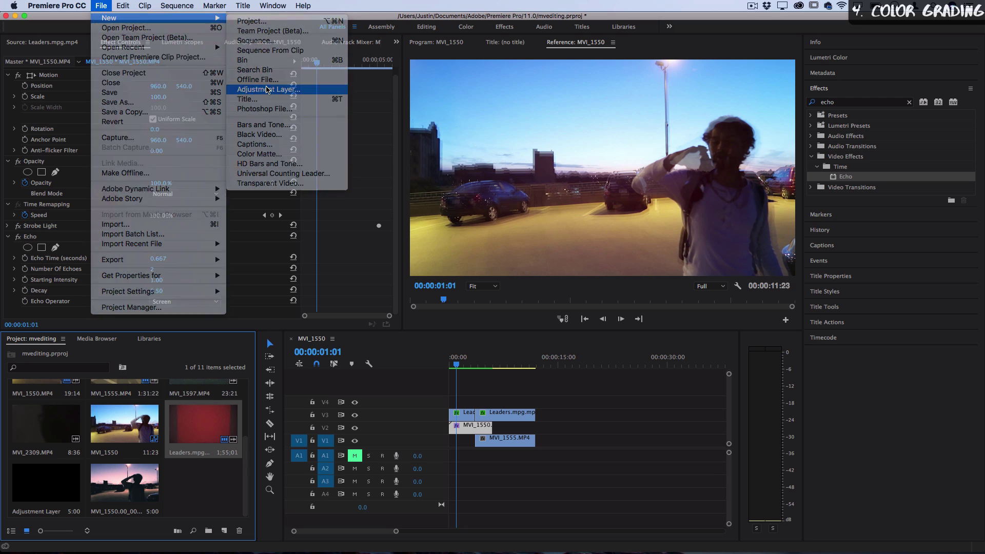
left_click(267, 89)
key("Return")
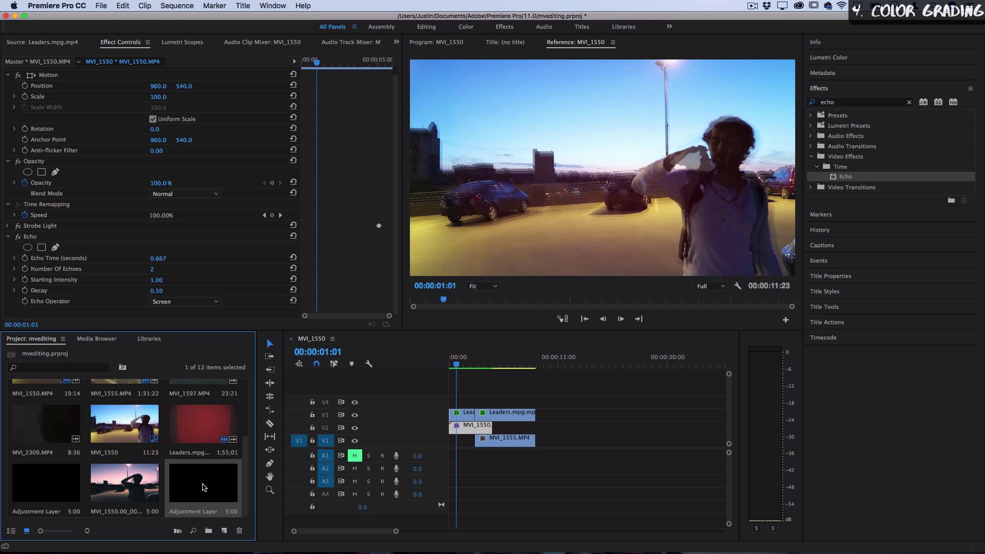
left_click_drag(204, 488, 535, 400)
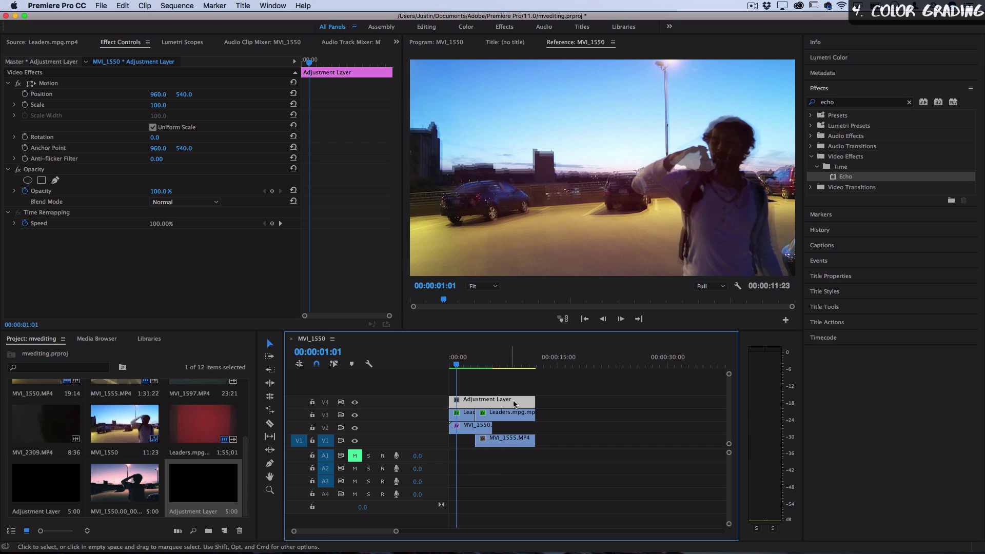
mouse_move(534, 401)
left_mouse_down()
mouse_move(581, 402)
mouse_move(534, 401)
left_mouse_up()
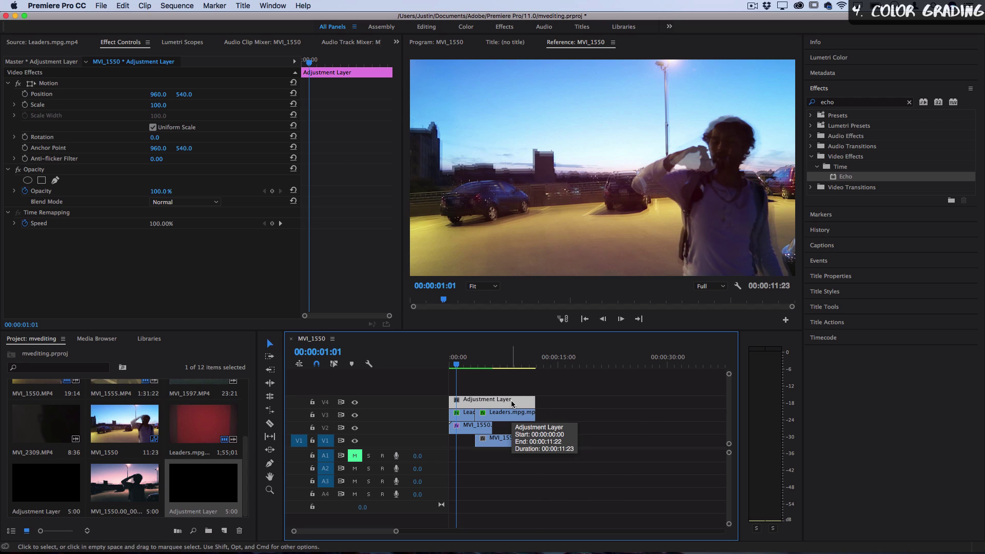
Give the Adjustment Layer a Lumetri Color grade with Exposure −0.9 and show its Creative section
left_click(842, 59)
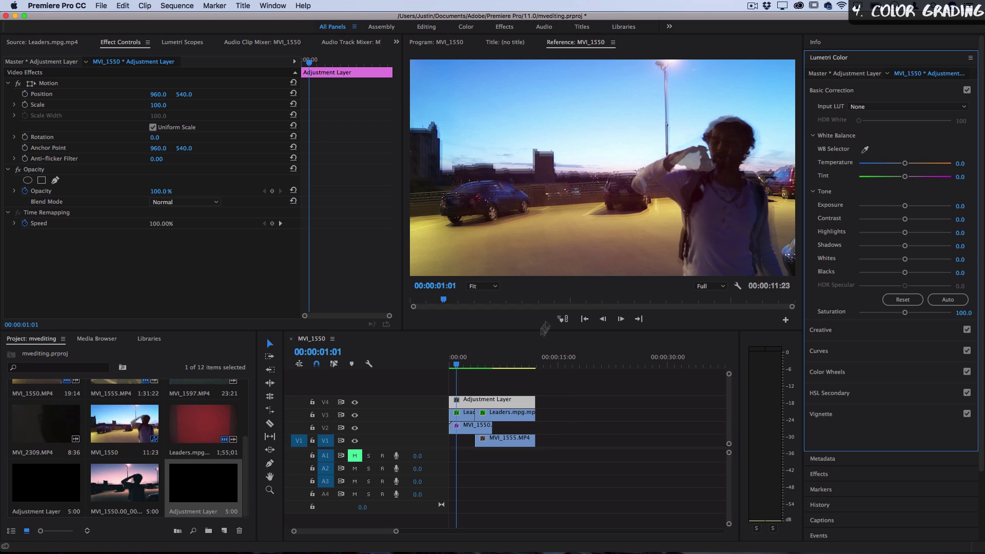
left_click(467, 412)
left_click(488, 403)
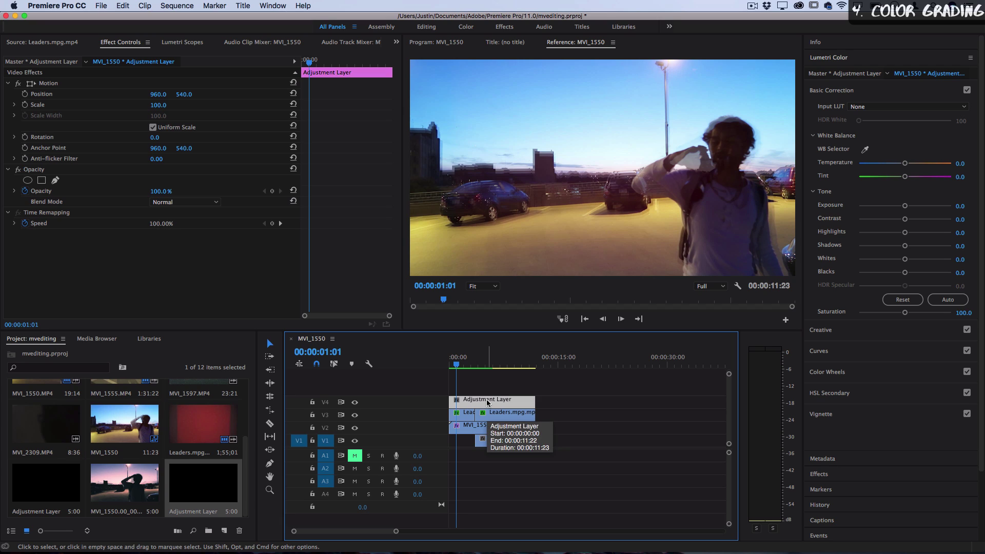
left_click(831, 90)
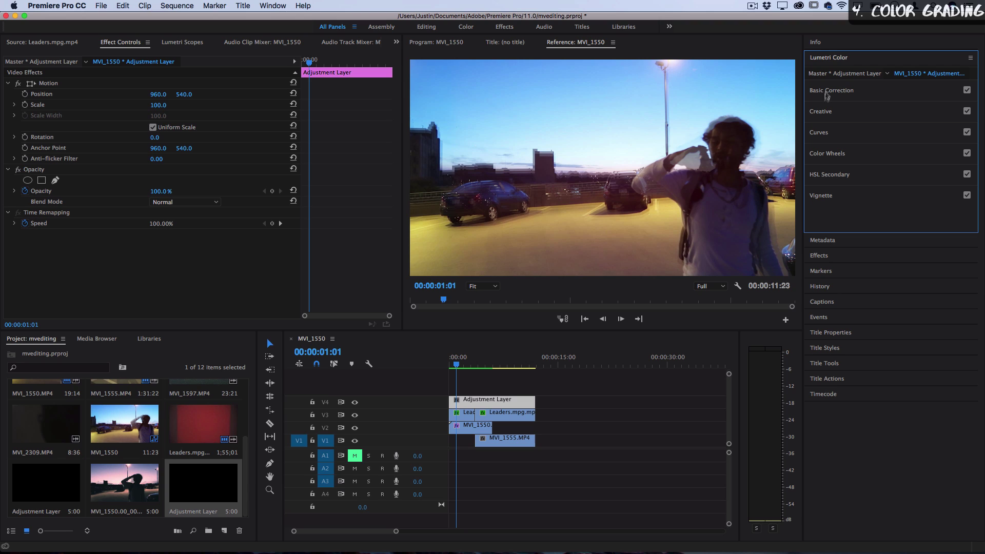
left_click(828, 95)
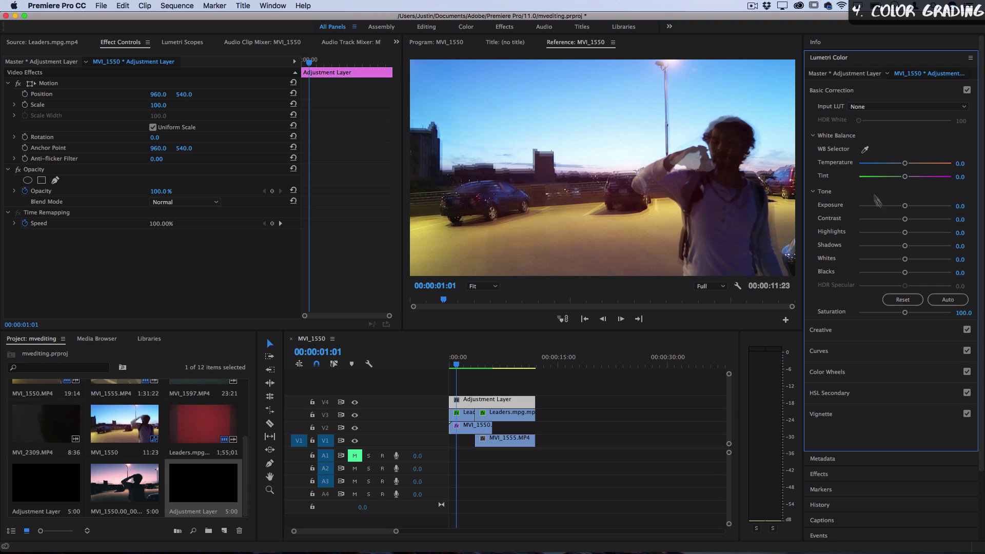
mouse_move(903, 206)
left_mouse_down()
mouse_move(895, 207)
mouse_move(904, 207)
left_mouse_up()
left_click(838, 92)
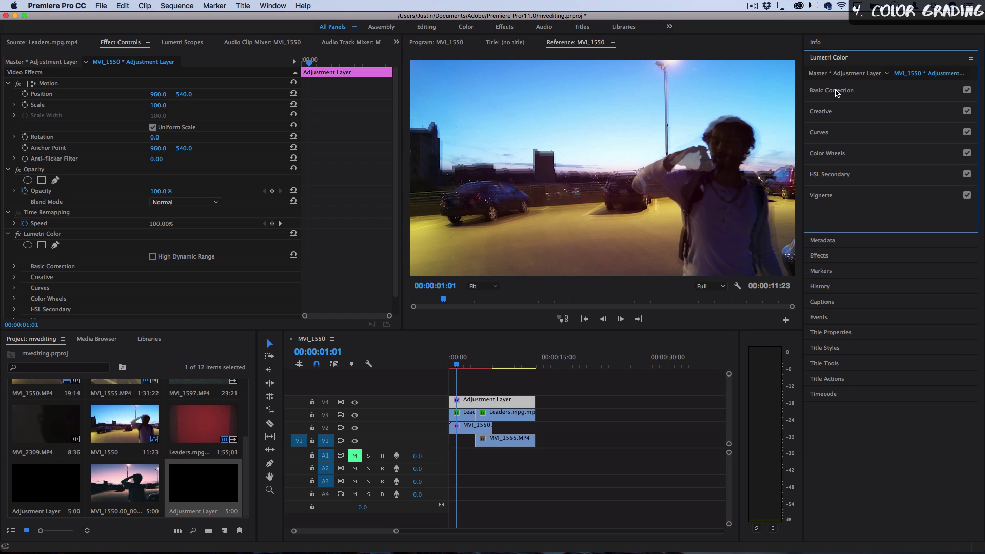
left_click(827, 114)
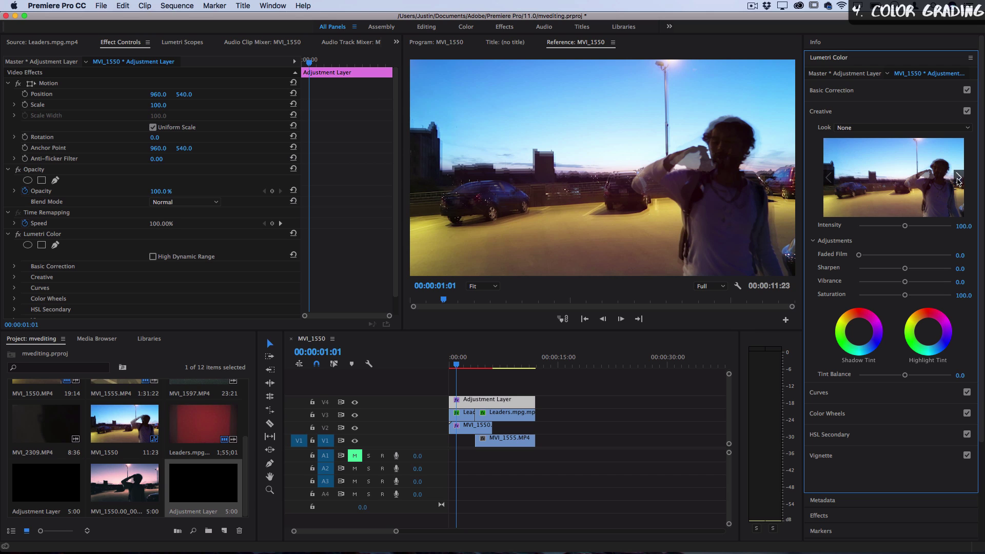
Apply the Monochrome Kodak 5205 Fuji 3510 look at intensity 92.2, Faded Film 28.9, Saturation 112.2
left_click(924, 128)
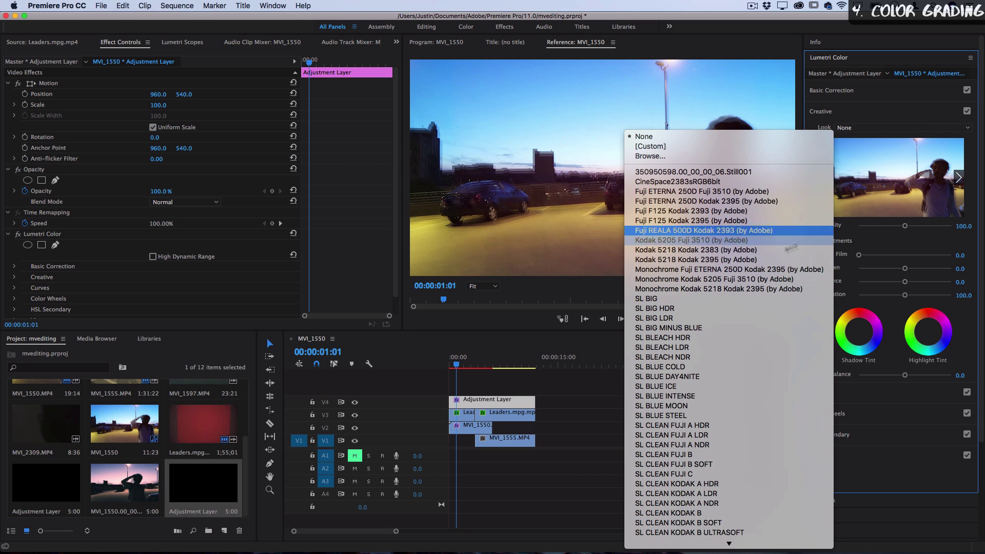
left_click(741, 220)
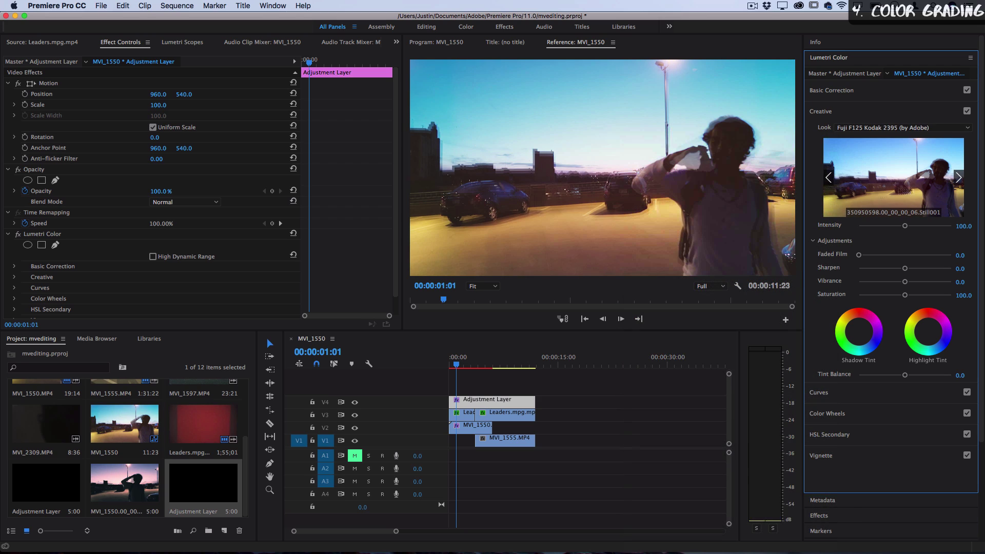
left_click_drag(905, 227, 885, 230)
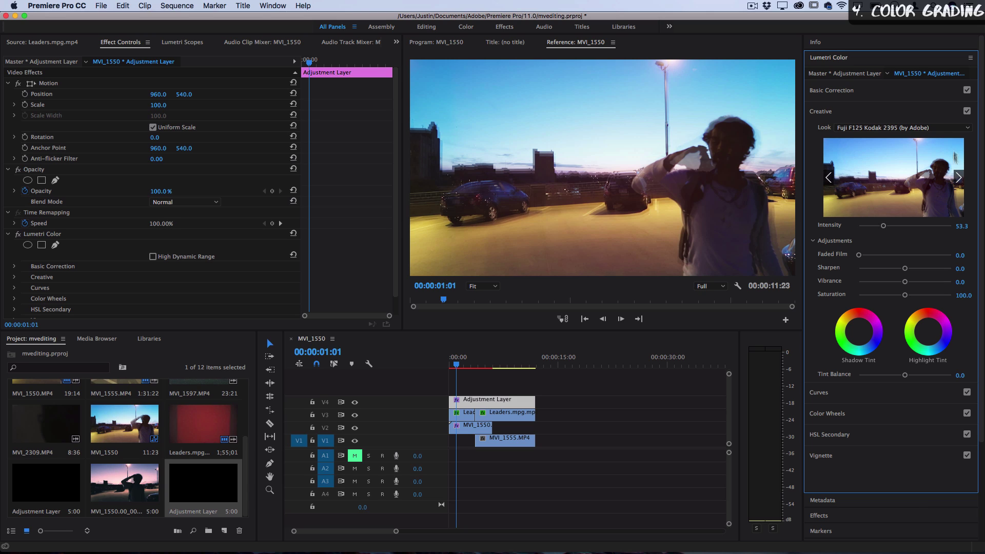
left_click(947, 128)
left_click(834, 250)
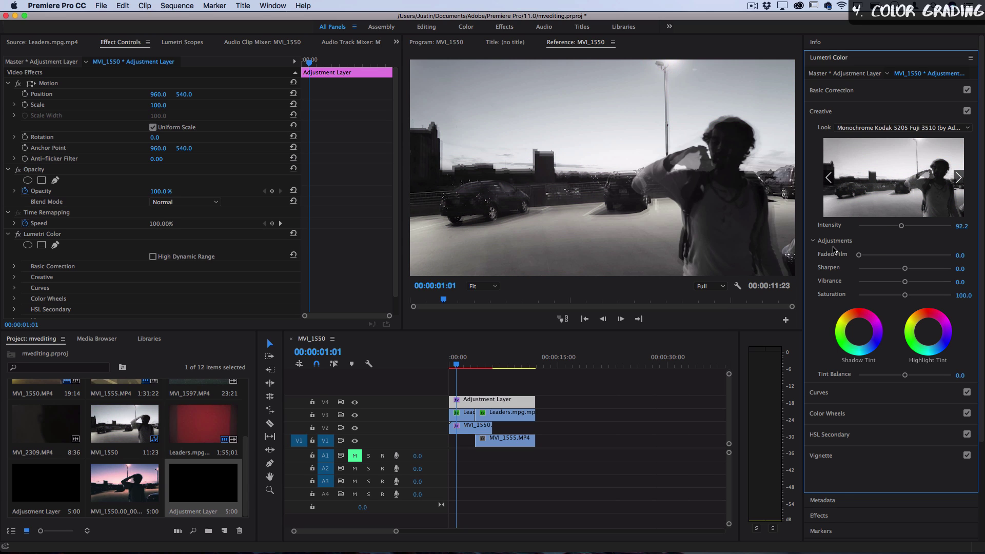
left_click_drag(858, 255, 885, 255)
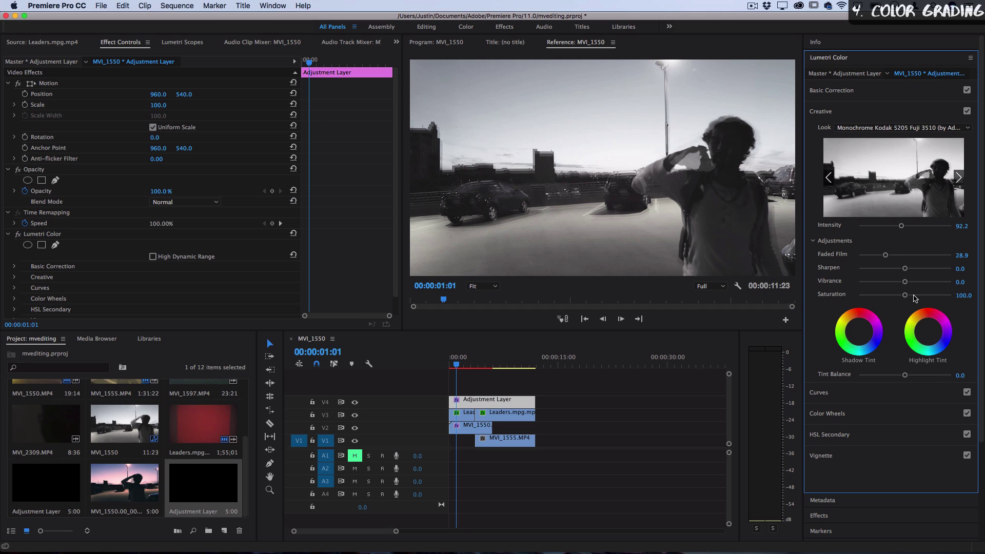
left_click(914, 295)
left_click(825, 400)
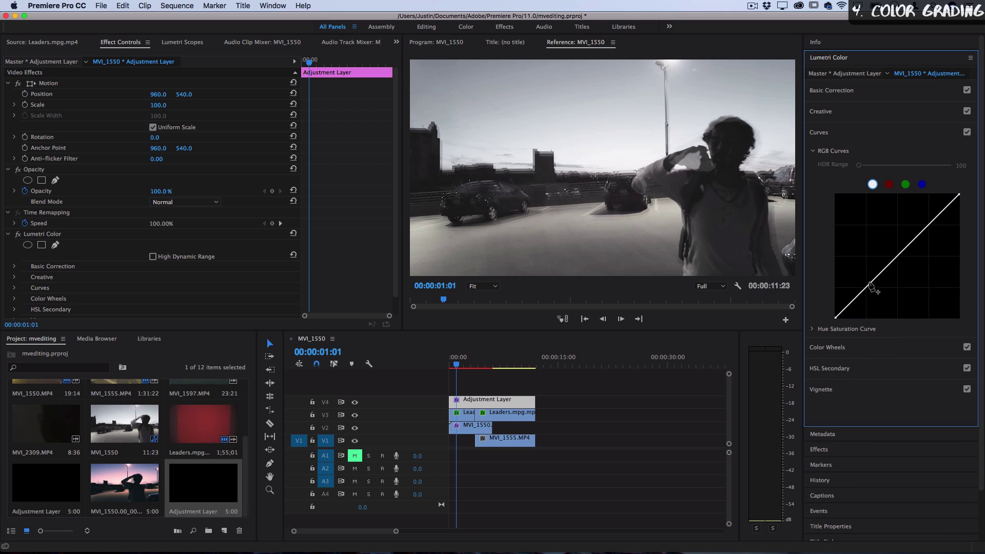
In Color Wheels, push the midtones toward blue and shift the highlights colour
left_click(838, 349)
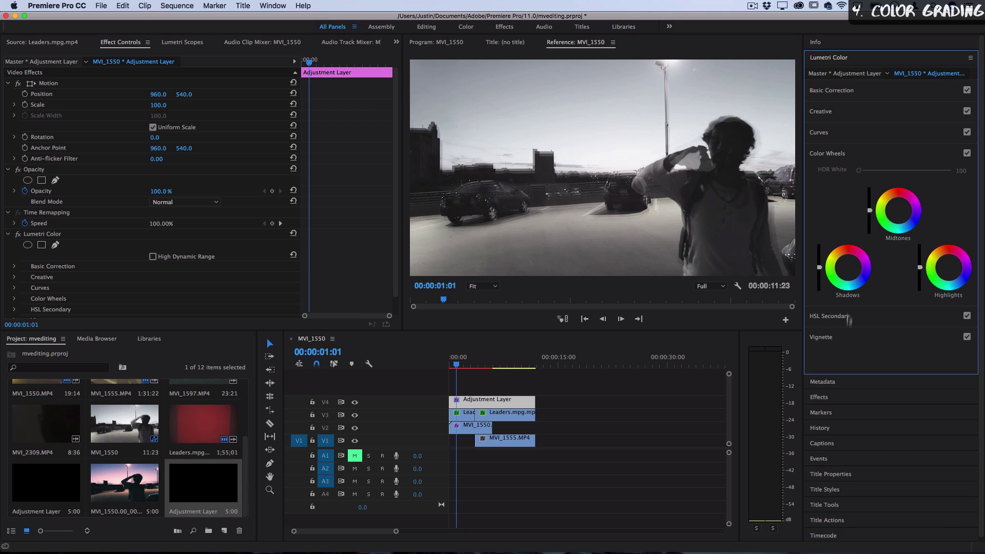
left_click(905, 223)
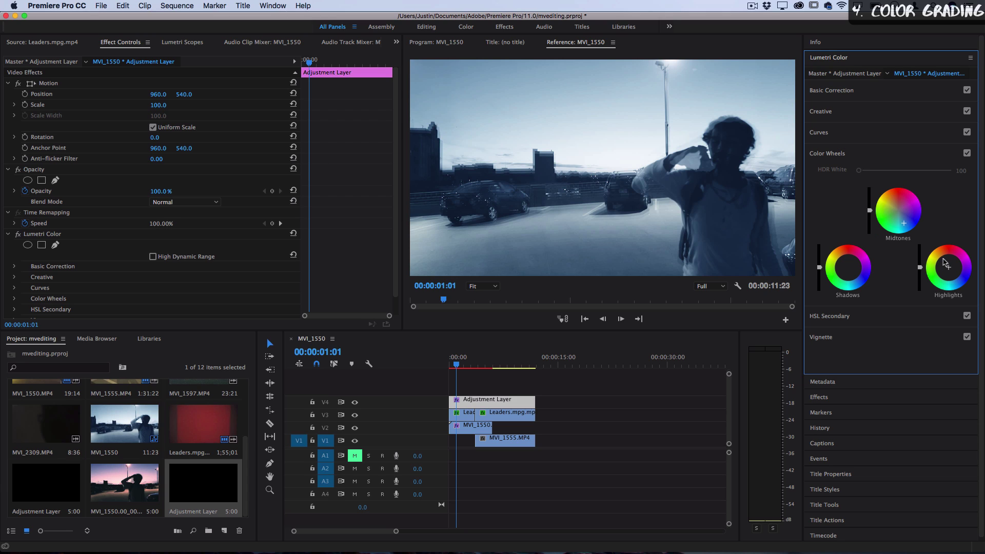
left_click_drag(944, 263, 958, 263)
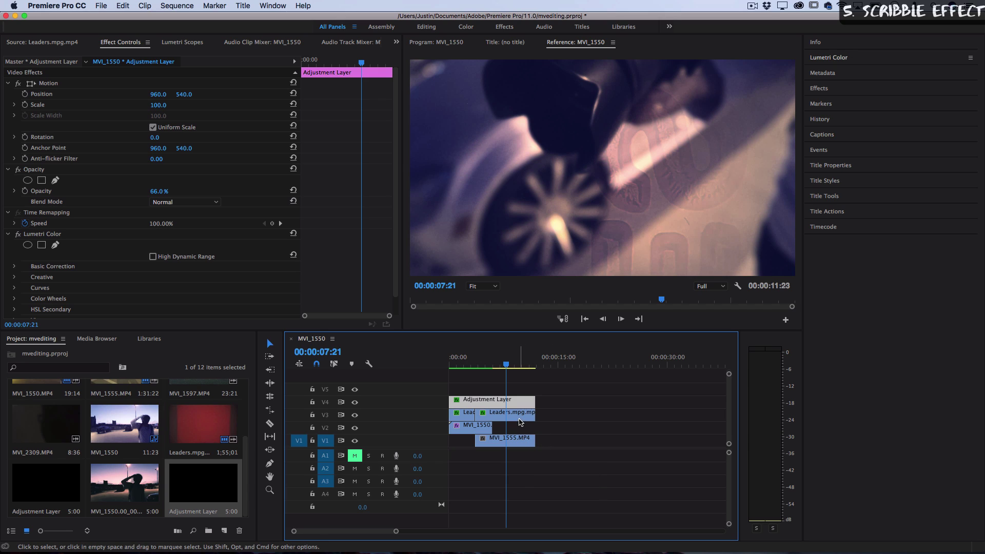
Replace the MVI_1555.MP4 timeline clip with a linked After Effects composition
left_click(520, 422)
left_click(512, 365)
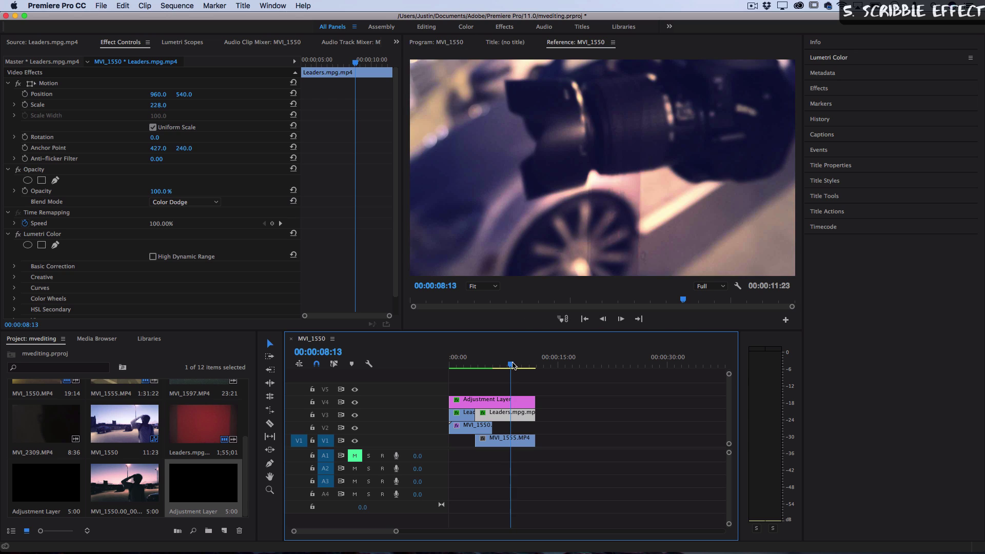
right_click(518, 416)
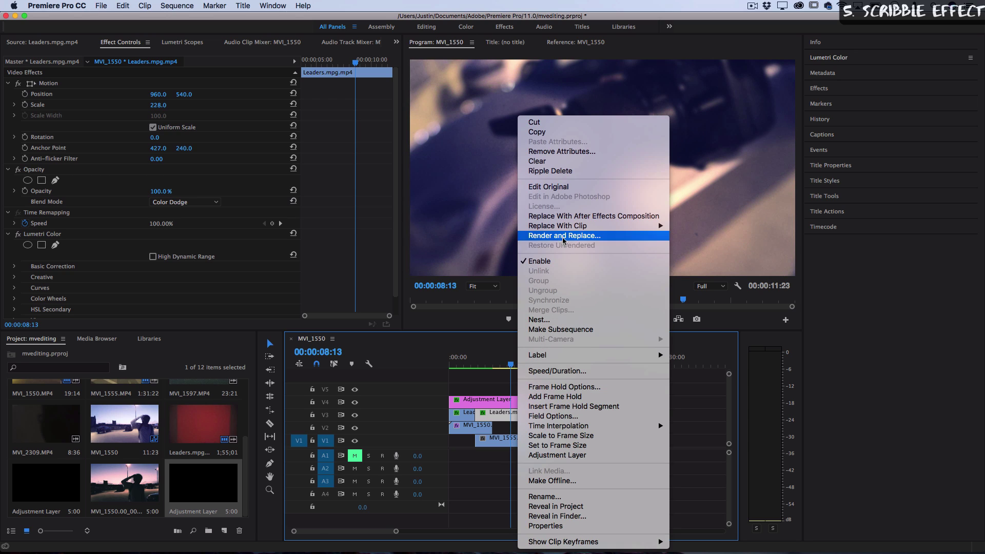
left_click(560, 216)
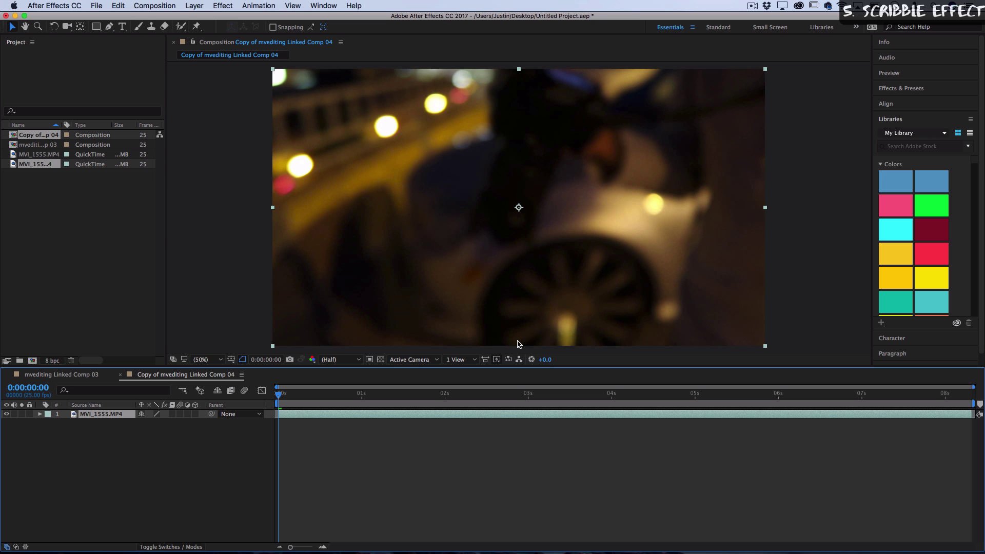
At 0:00:02:08, choose the Brush tool and set the red paint's Duration to Single Frame
left_click(473, 395)
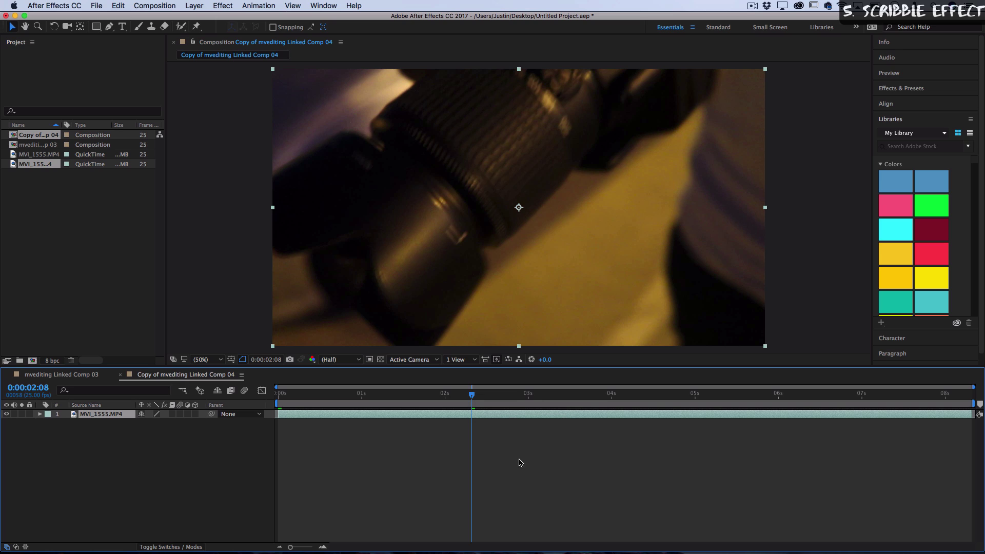
left_click(139, 27)
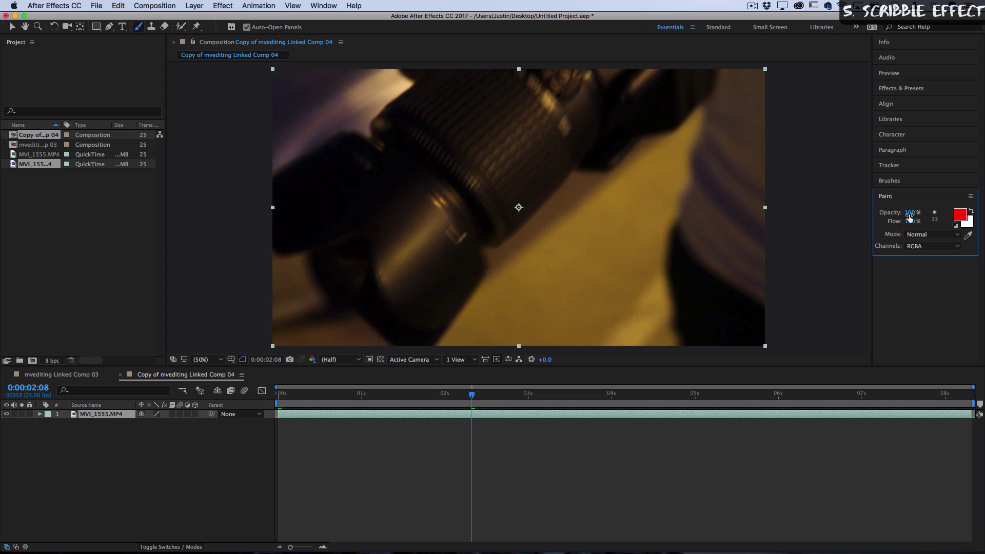
left_click(899, 182)
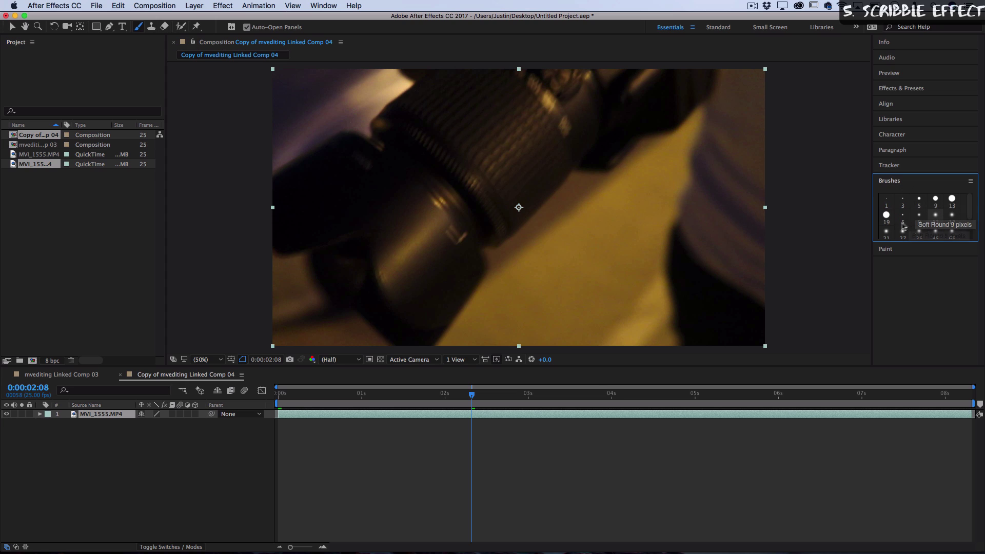
left_click(887, 249)
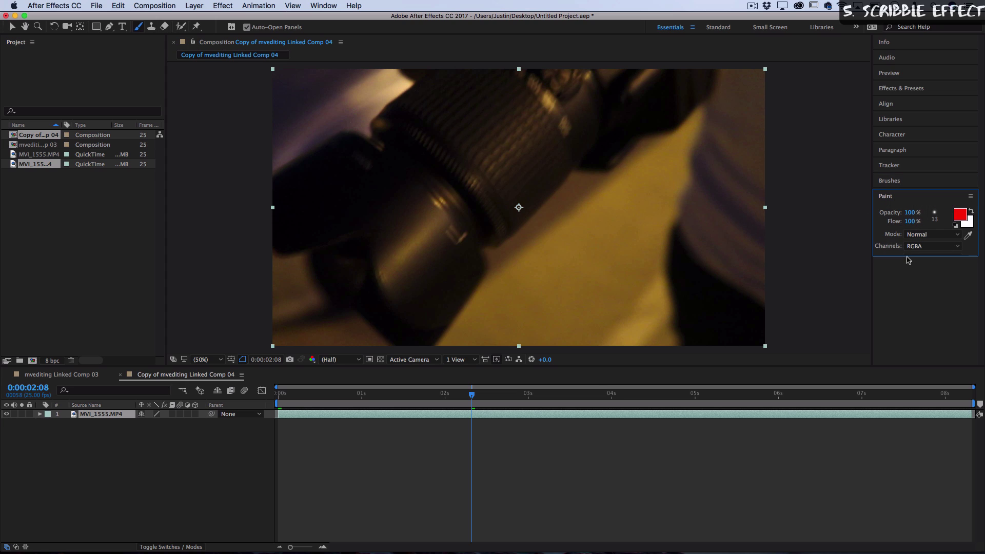
left_click_drag(906, 256, 897, 357)
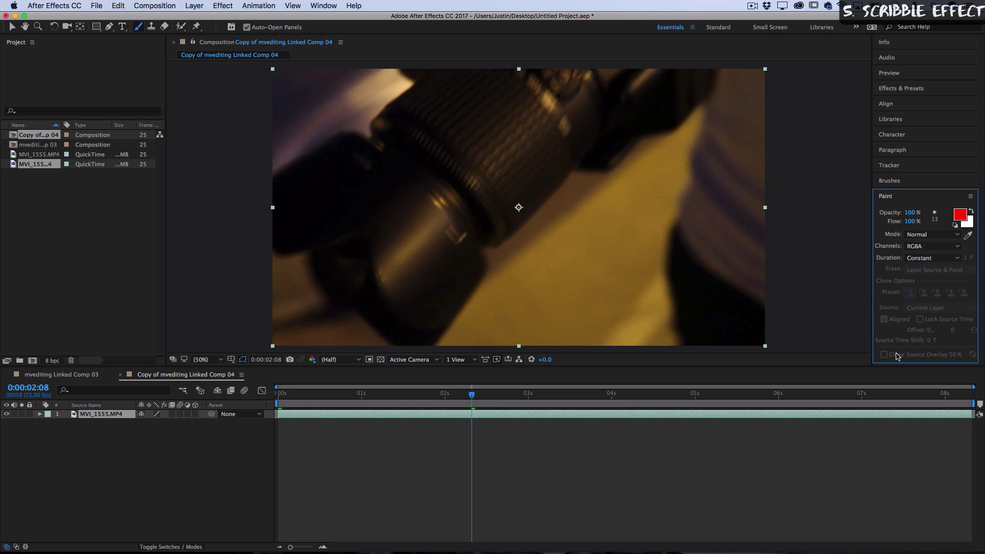
left_click(917, 260)
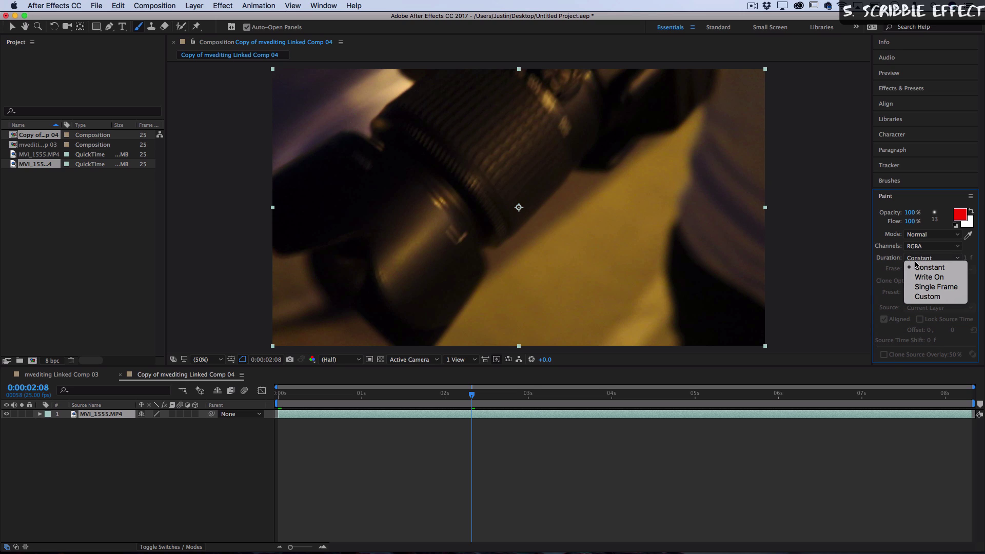
left_click(927, 288)
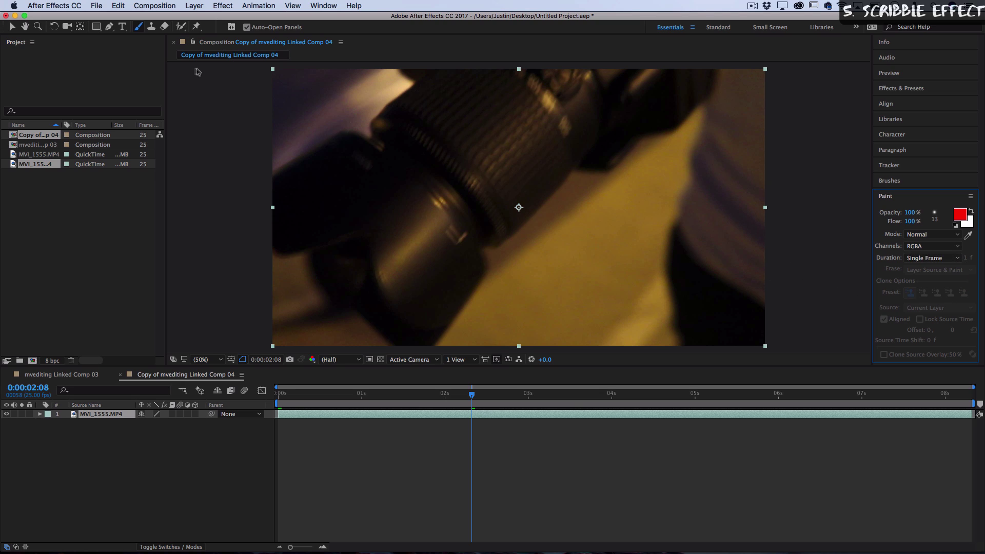
left_click(141, 29)
Open the MVI_1555.MP4 layer and paint red strokes around the lens across two frames
double_click(507, 416)
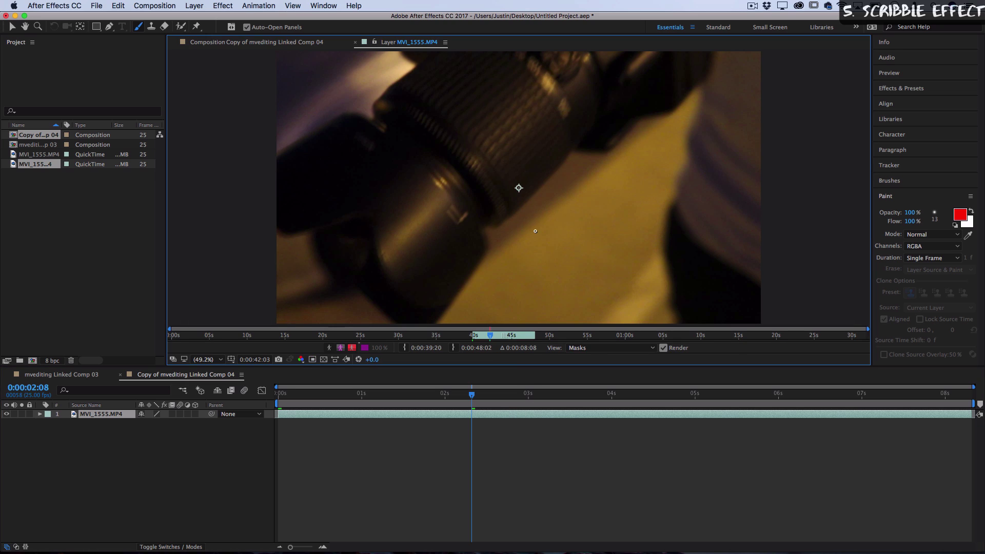
mouse_move(502, 227)
left_mouse_down()
mouse_move(569, 153)
mouse_move(620, 140)
left_mouse_up()
left_click(473, 395)
left_click_drag(473, 397, 477, 397)
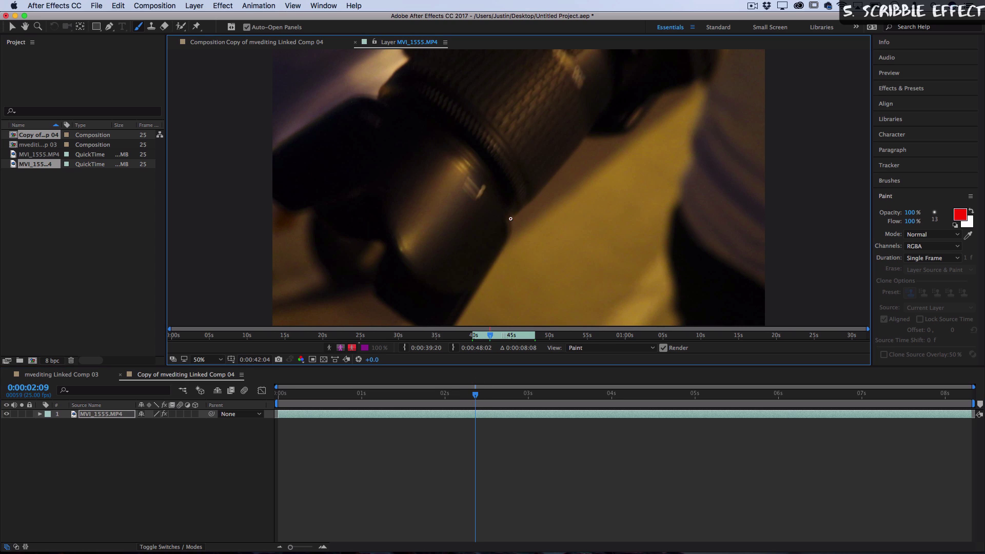
left_click_drag(511, 219, 545, 185)
left_click_drag(580, 145, 645, 120)
left_click_drag(402, 65, 368, 95)
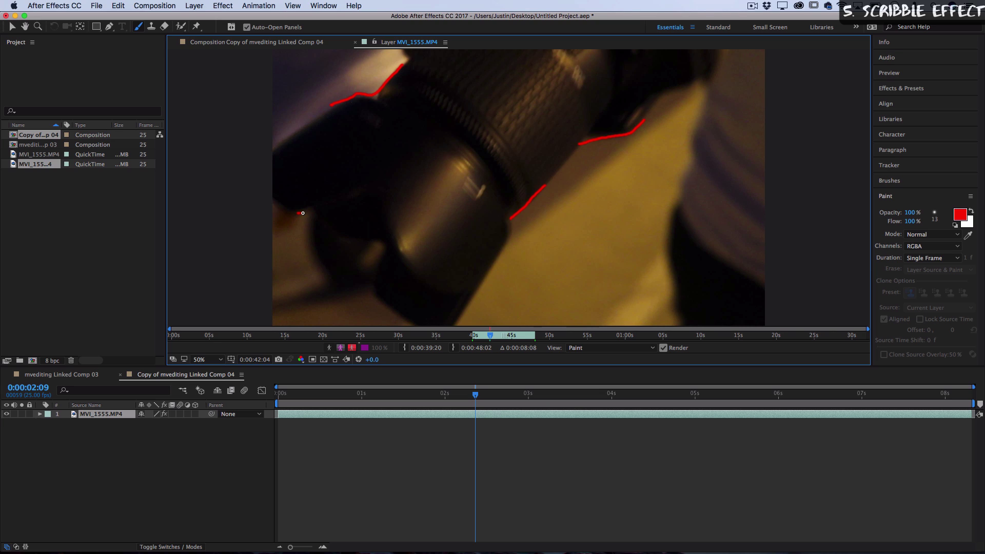
mouse_move(302, 213)
left_mouse_down()
mouse_move(380, 248)
mouse_move(371, 284)
mouse_move(380, 307)
left_mouse_up()
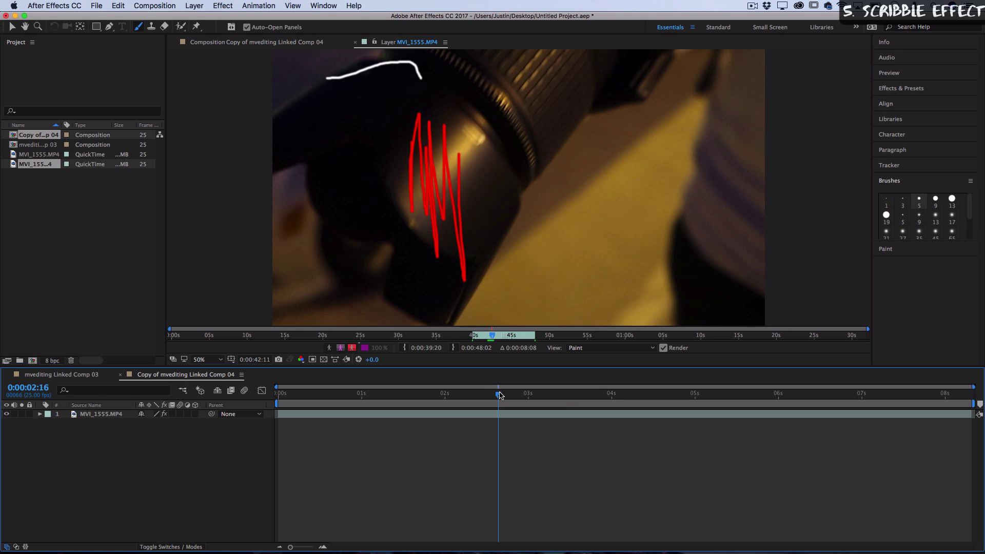
Paint white scribble strokes on successive frames, advancing one frame between strokes
key("super+Right")
key("super+Right")
key("super+Right")
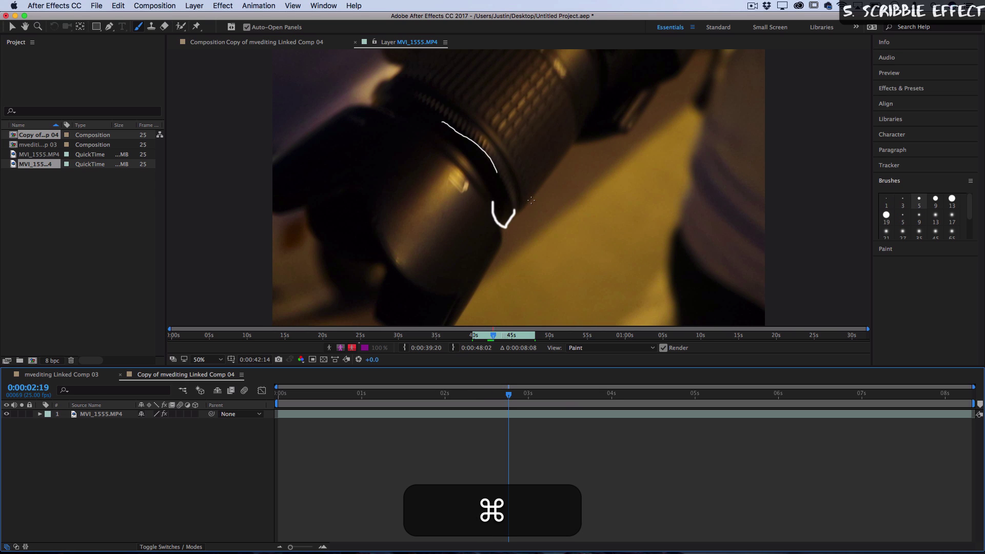
key("super+Right")
left_click_drag(490, 181, 431, 145)
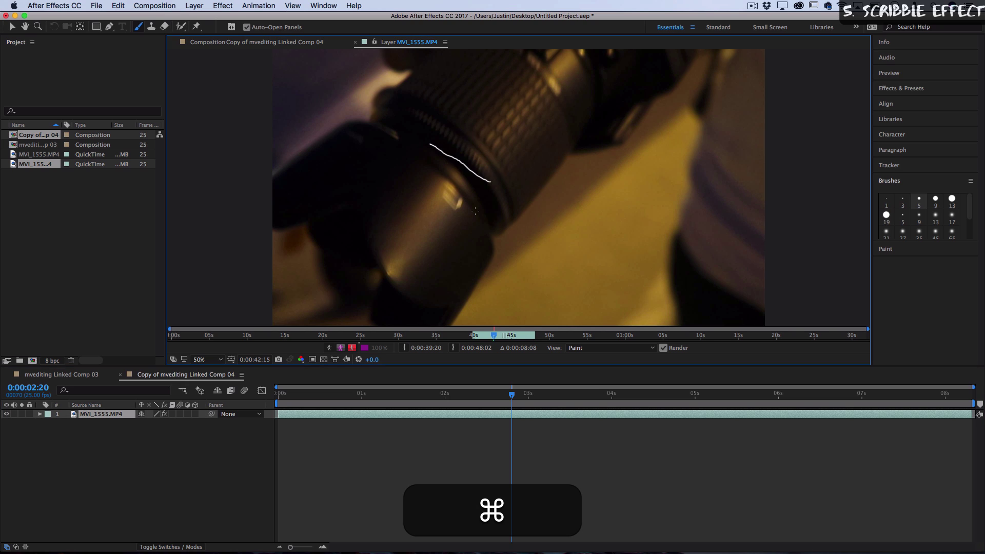
key("super+Right")
mouse_move(490, 236)
left_mouse_down()
mouse_move(516, 227)
mouse_move(555, 186)
mouse_move(603, 186)
mouse_move(652, 160)
left_mouse_up()
key("super+Right")
key("super+Right")
key("super+Right")
key("super+Right")
mouse_move(575, 123)
left_mouse_down()
mouse_move(547, 90)
mouse_move(495, 80)
mouse_move(548, 103)
left_mouse_up()
key("super+Right")
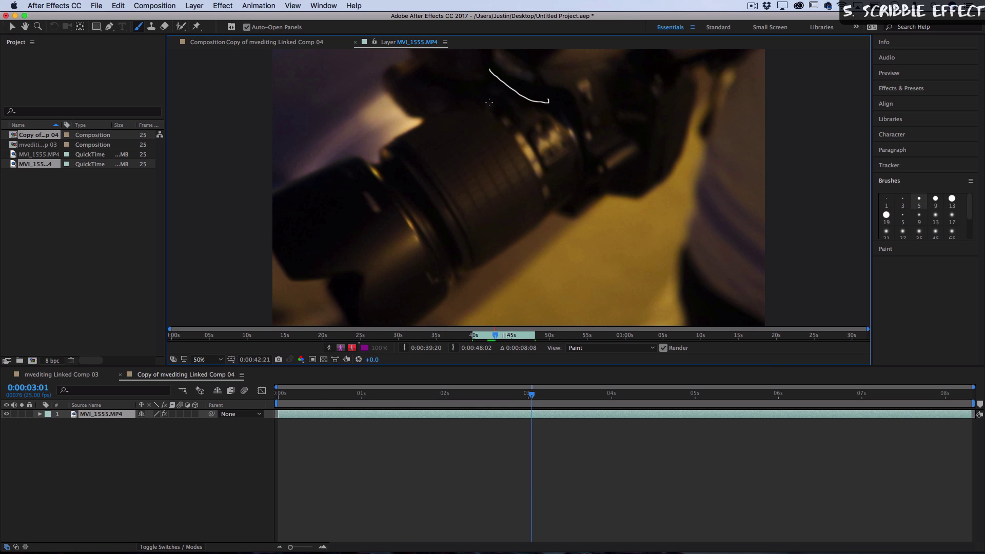
Preview the scribble animation, then close After Effects and save the project
left_click(322, 394)
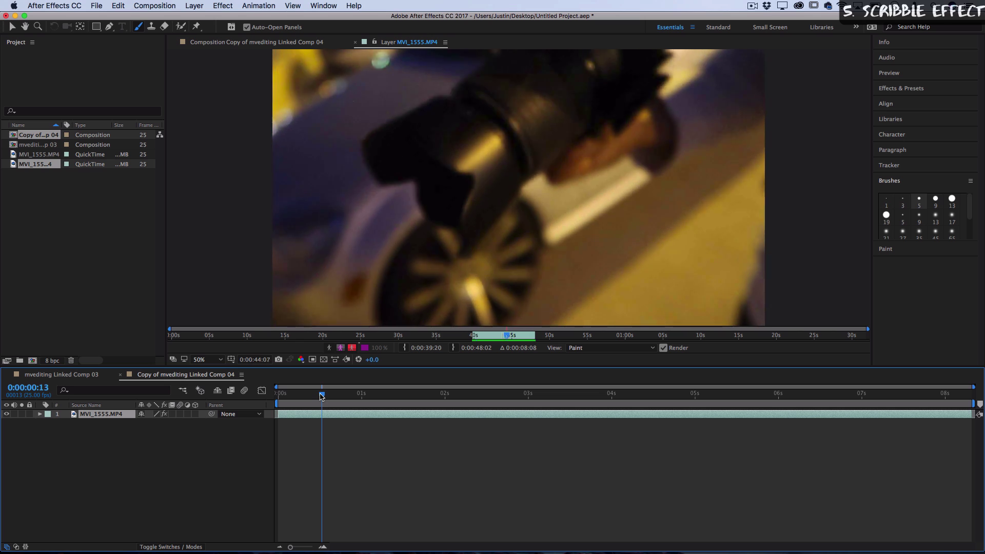
key("space")
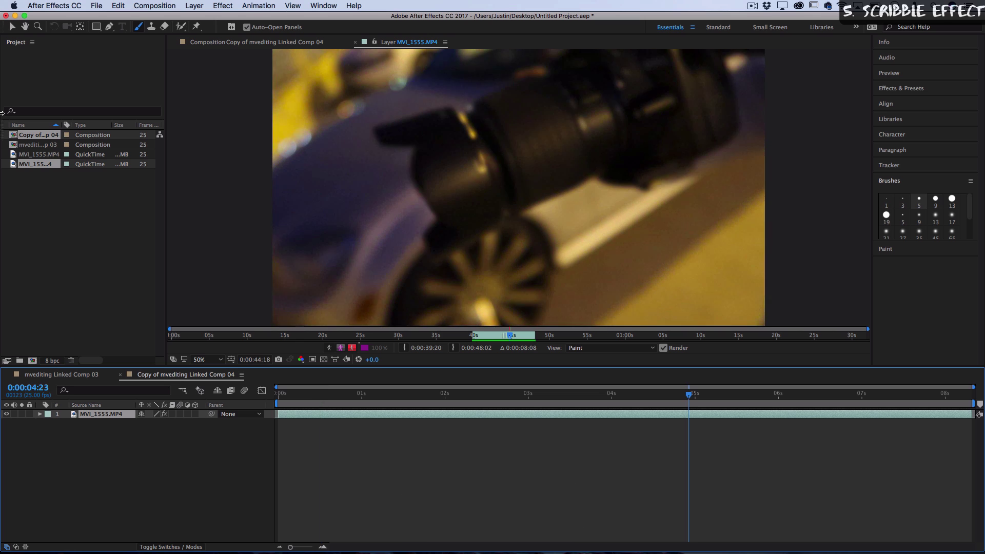
left_click(6, 15)
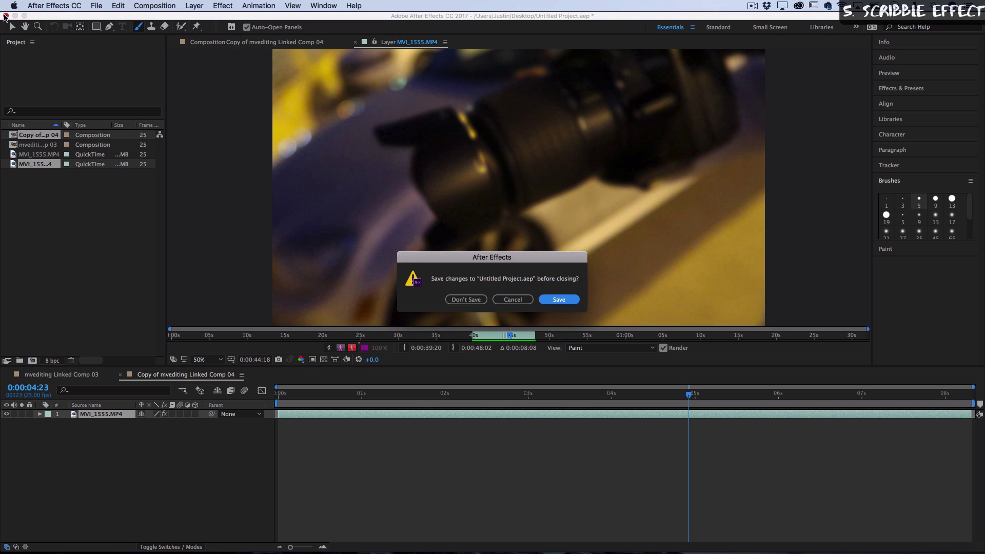
left_click(559, 300)
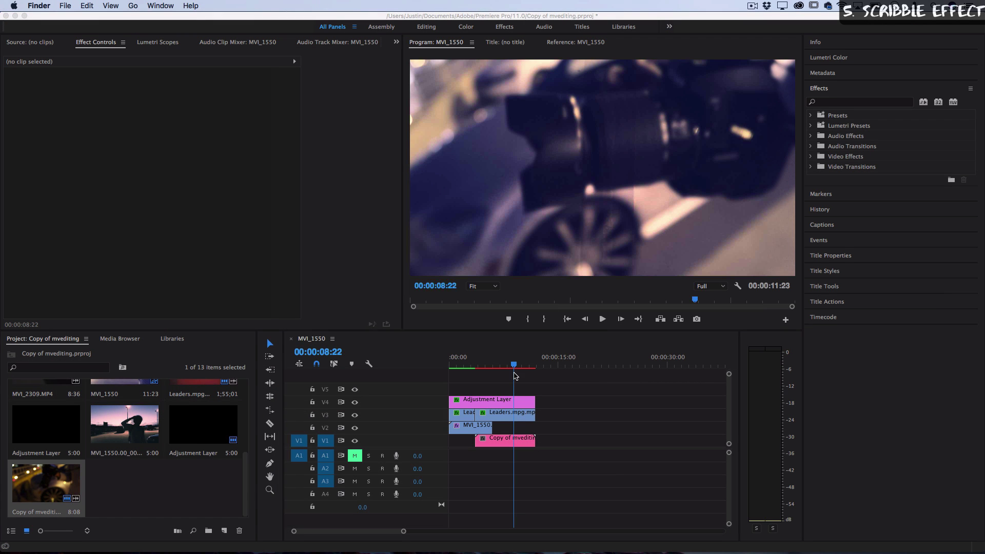